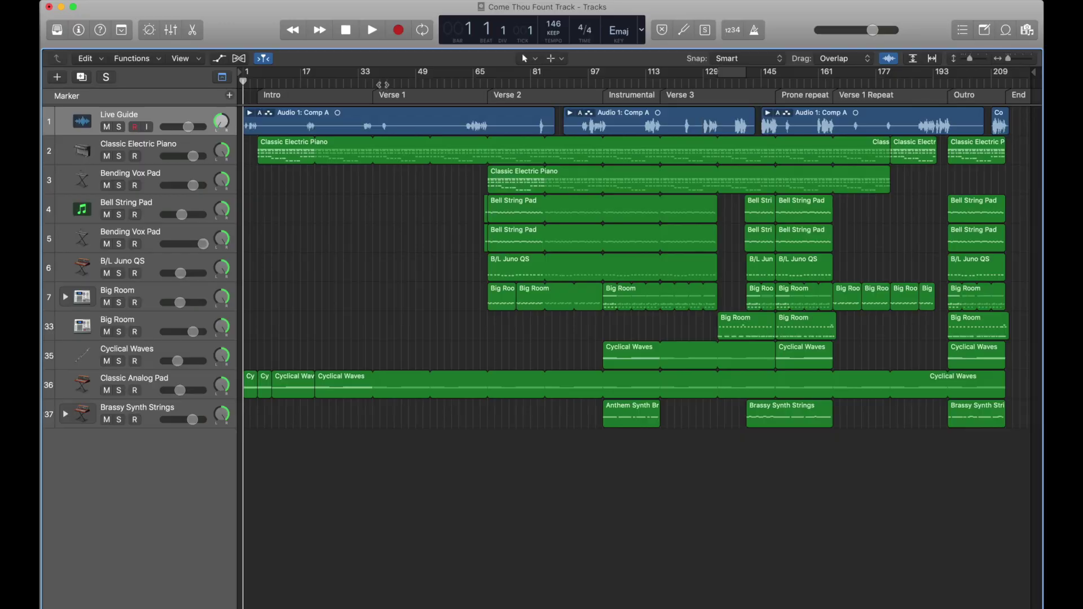
Move the playhead to bar 40 in the Come Thou Fount Track arrangement.
{"action": "left_click", "coordinate": [383, 82]}
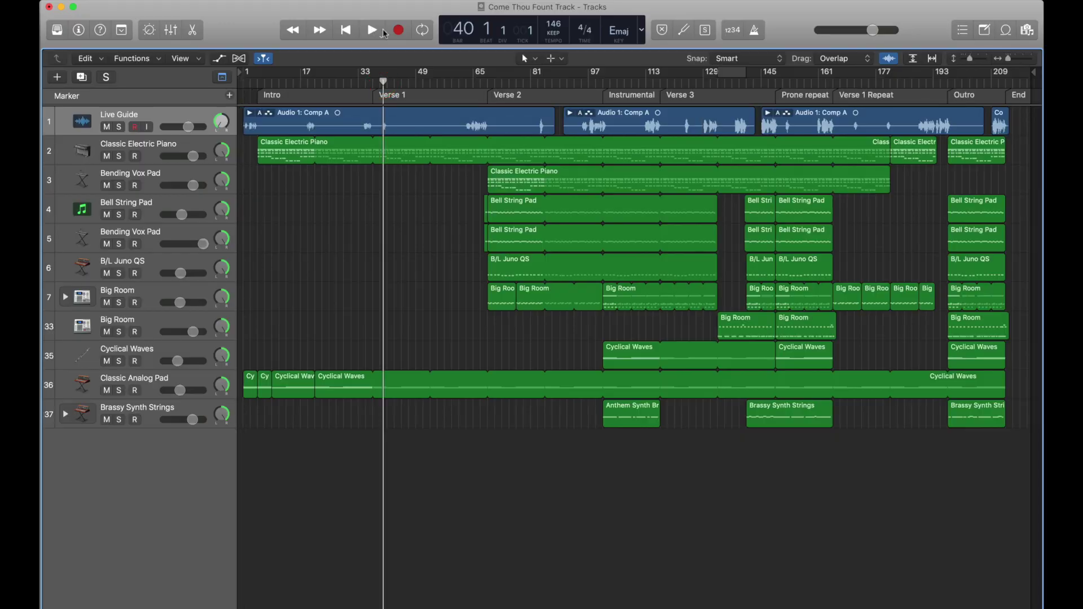
Lower the master to about -11.3 dB and play from Verse 2 (bar 75), then stop.
{"action": "left_click_drag", "start_coordinate": [872, 30], "coordinate": [843, 30]}
{"action": "left_click", "coordinate": [372, 31]}
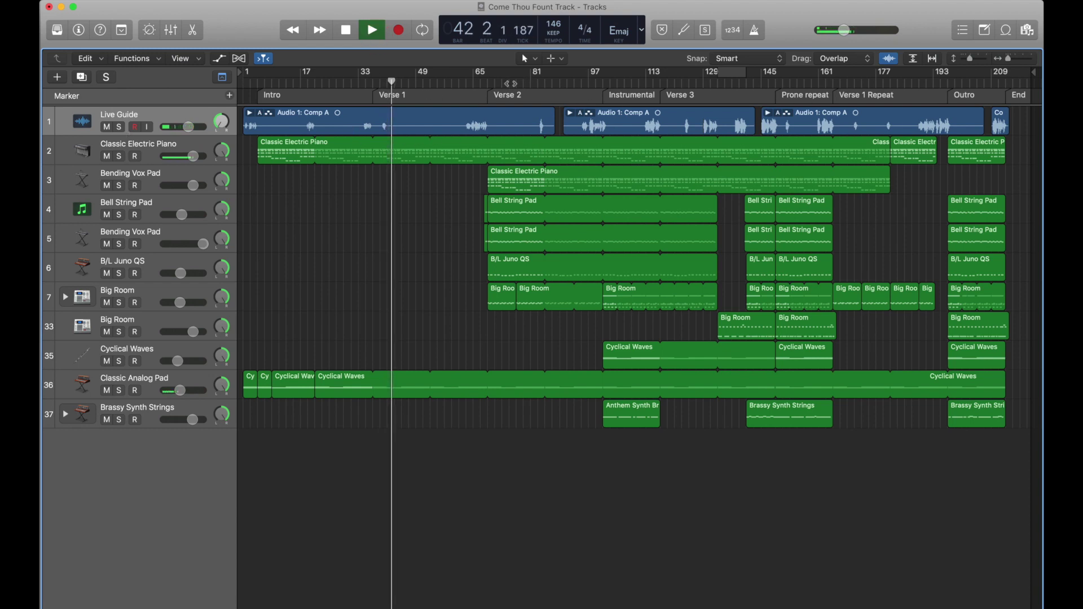
{"action": "left_click", "coordinate": [510, 82]}
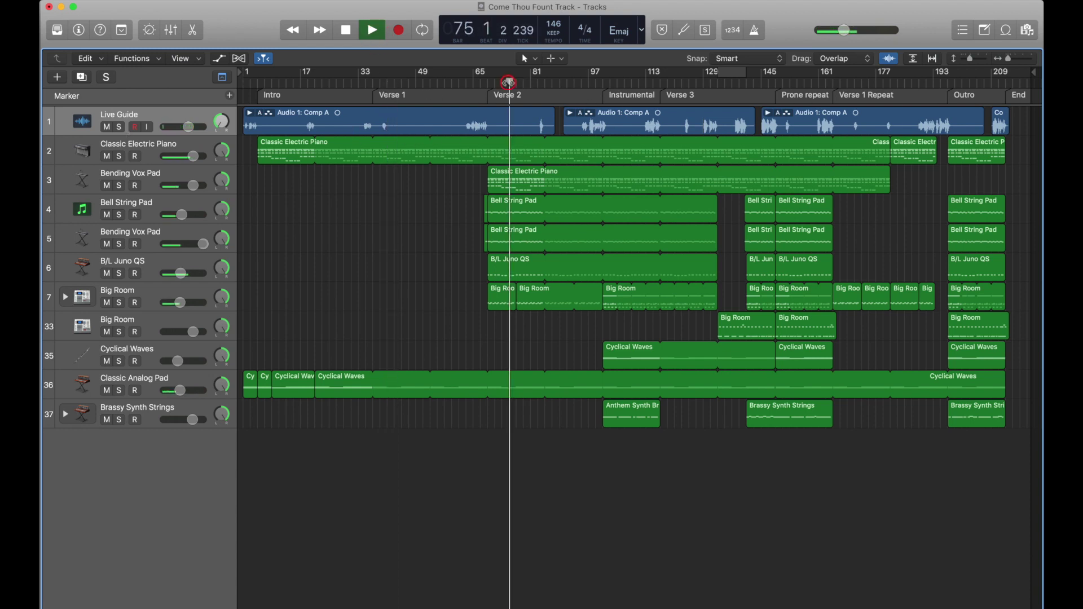
{"action": "left_click_drag", "start_coordinate": [844, 30], "coordinate": [851, 34]}
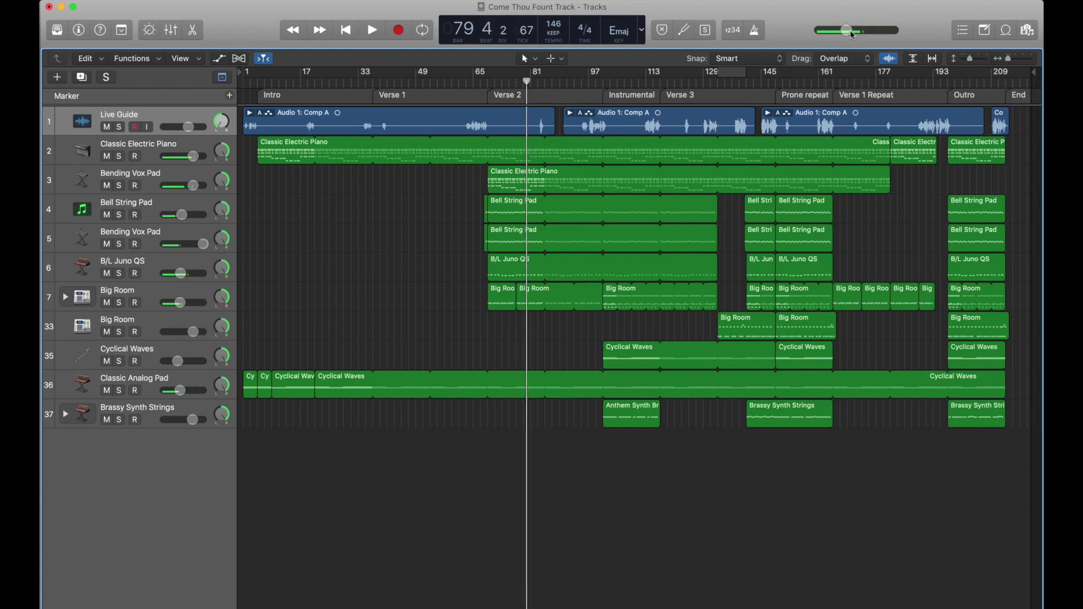
{"action": "key", "text": "space"}
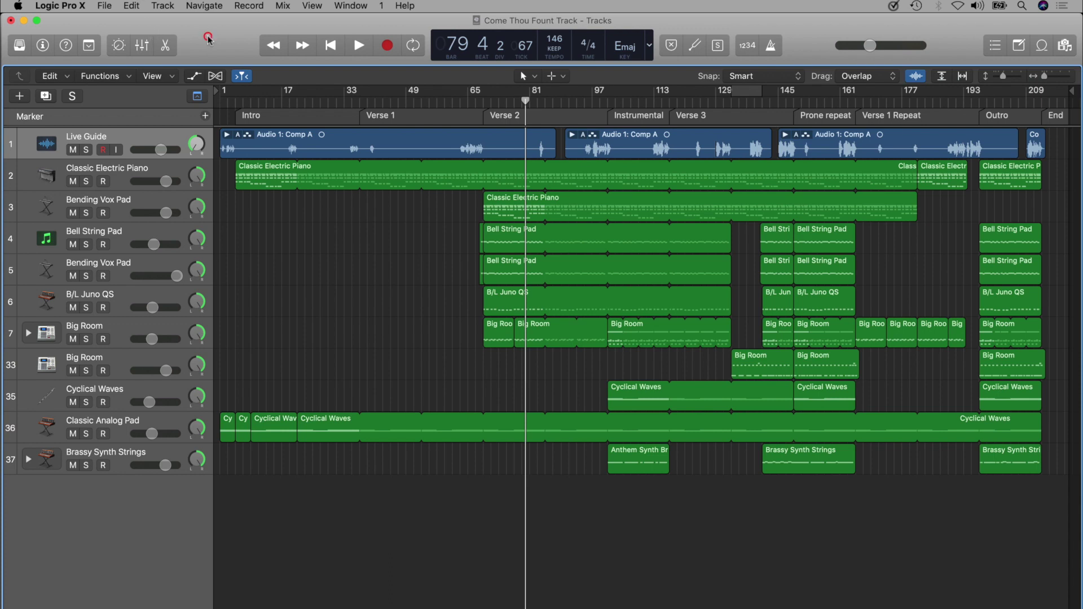
{"action": "left_click", "coordinate": [105, 6]}
{"action": "mouse_move", "coordinate": [192, 291]}
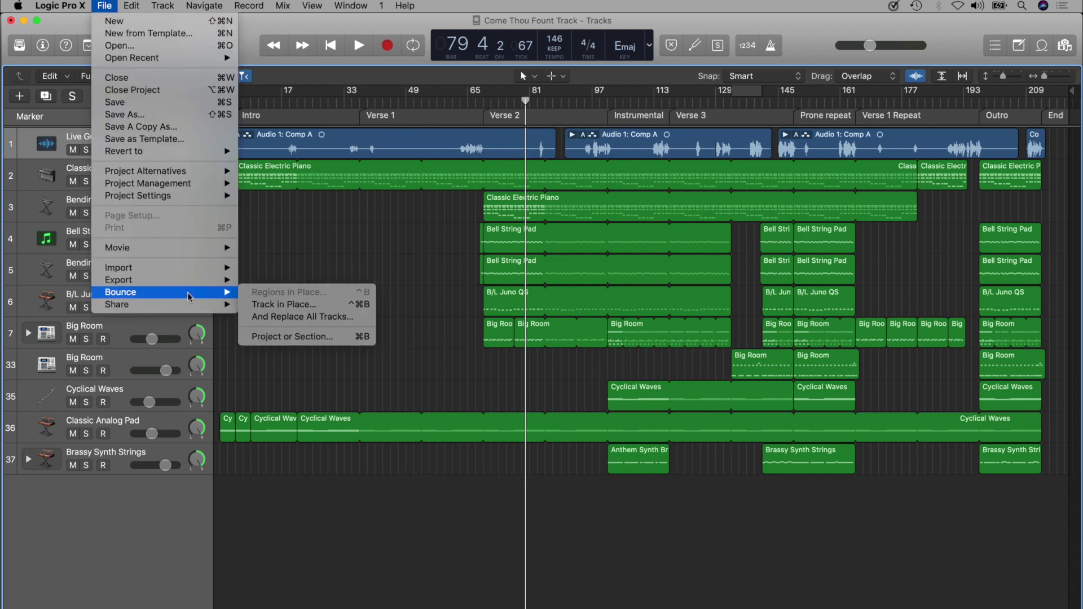
{"action": "left_click", "coordinate": [314, 338]}
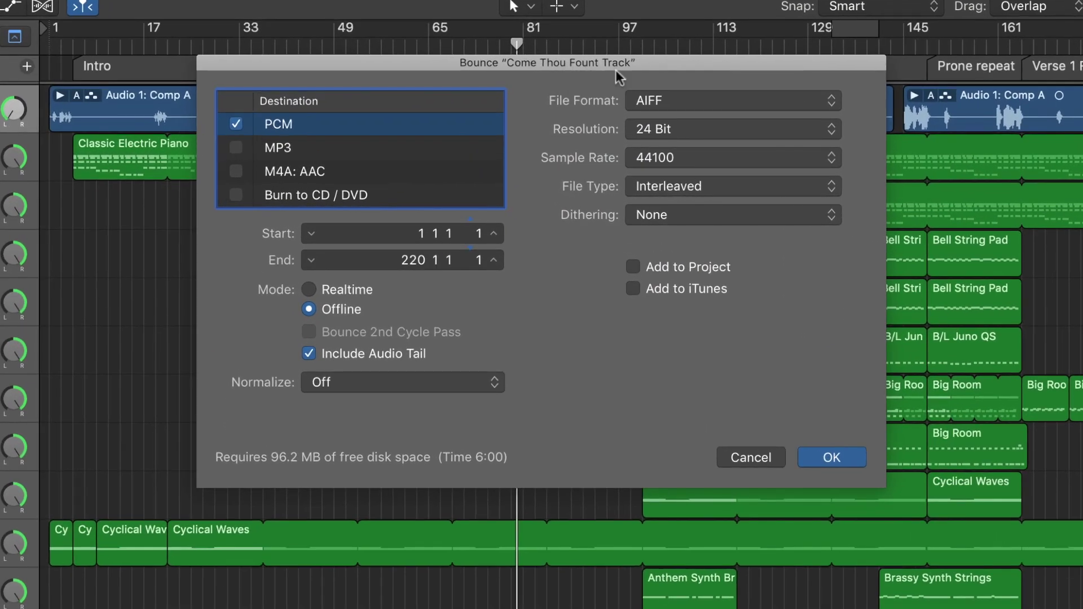
{"action": "left_click", "coordinate": [652, 119]}
{"action": "left_click", "coordinate": [671, 102]}
{"action": "left_click", "coordinate": [753, 454]}
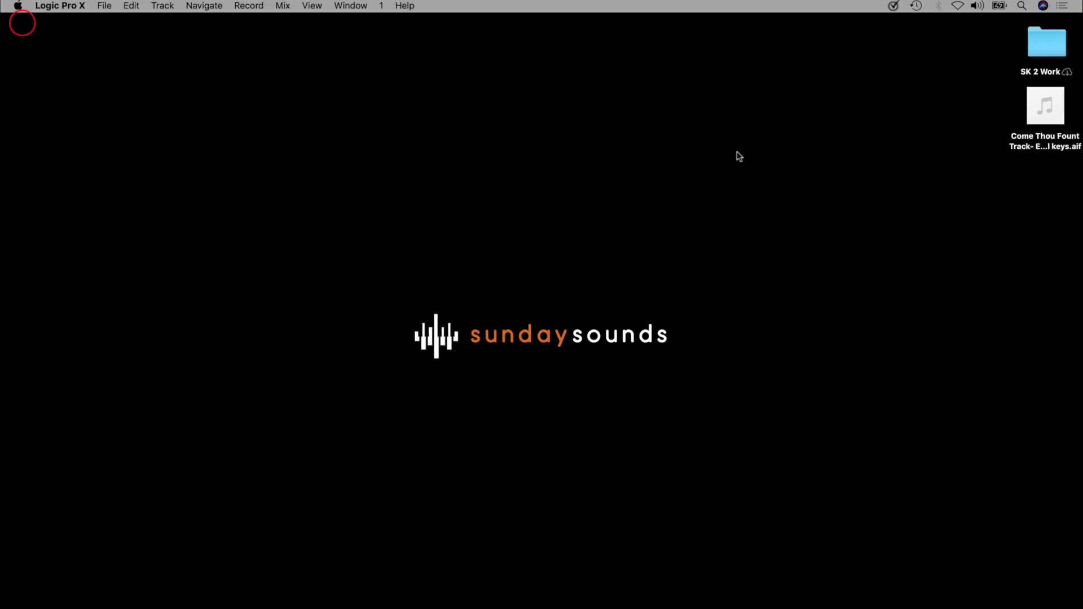
Check the bounced Come Thou Fount .aif on the desktop, then return to the Sunday Keys 2 Video concert.
{"action": "left_click", "coordinate": [738, 162]}
{"action": "left_click_drag", "start_coordinate": [1050, 118], "coordinate": [993, 119]}
{"action": "left_click", "coordinate": [866, 128]}
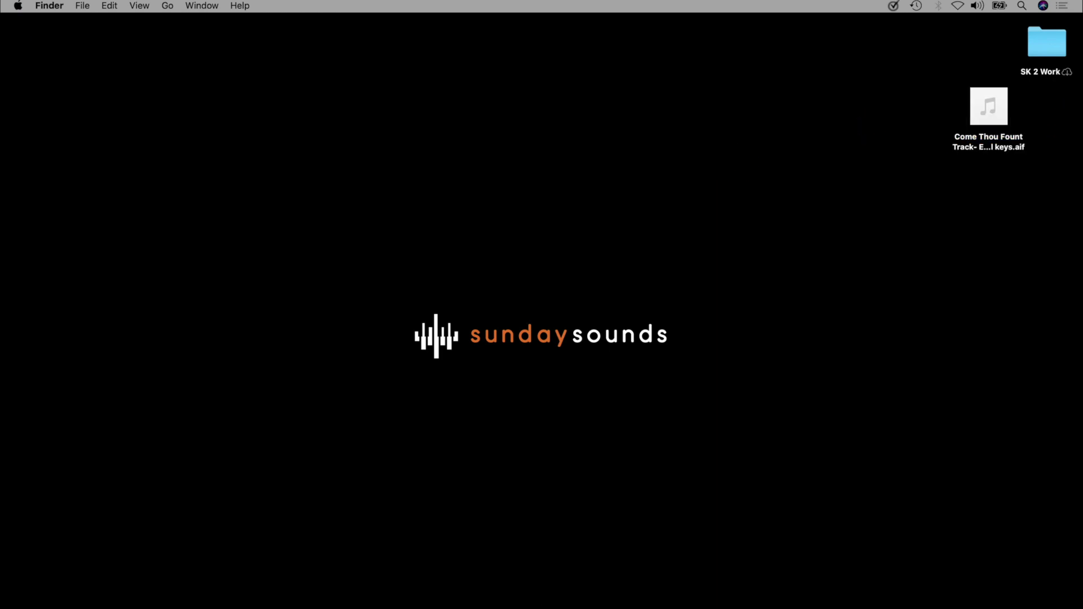
{"action": "left_click", "coordinate": [378, 607]}
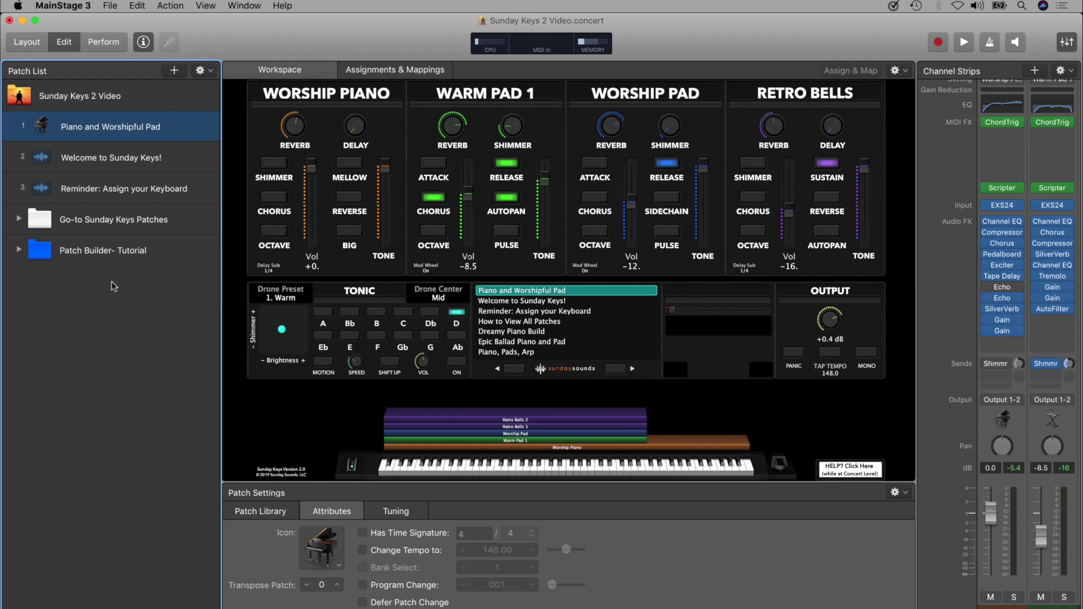
Add a new patch, Inst 139, with a software instrument channel strip.
{"action": "left_click", "coordinate": [174, 72]}
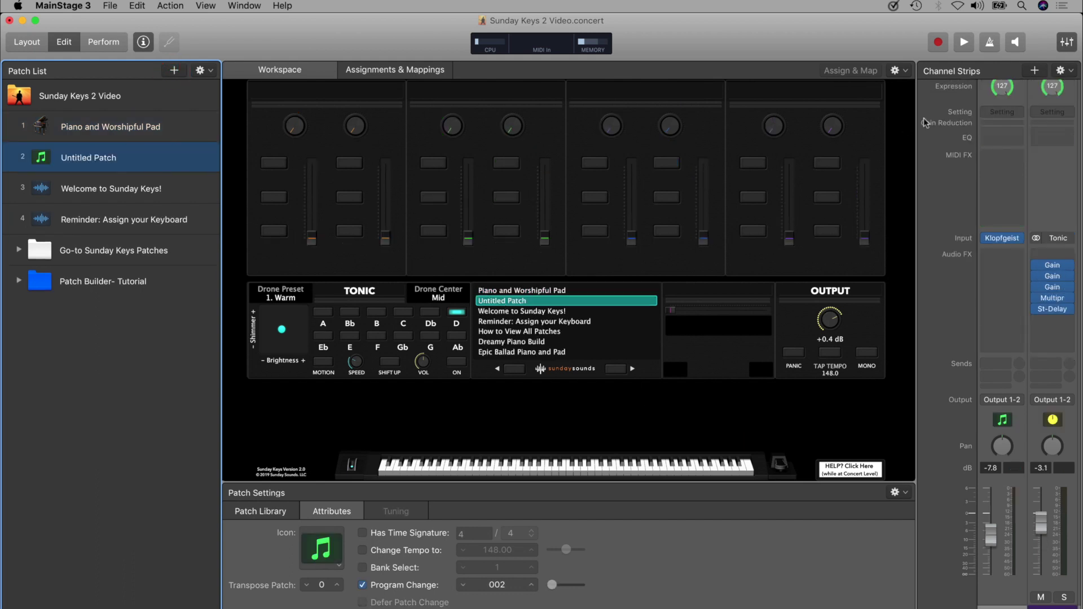
{"action": "left_click", "coordinate": [1034, 70]}
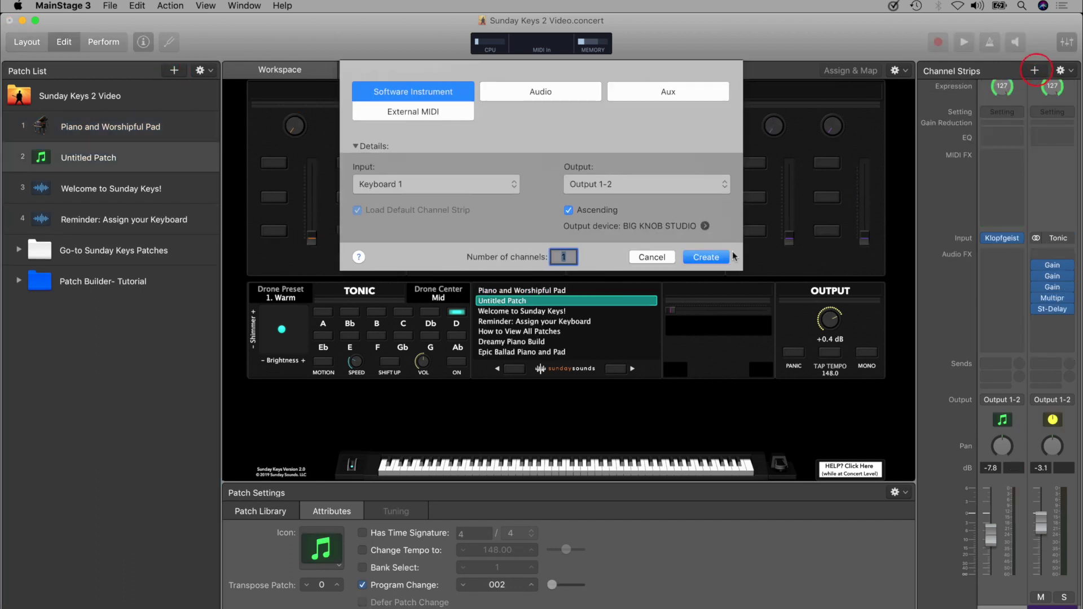
{"action": "left_click", "coordinate": [705, 257]}
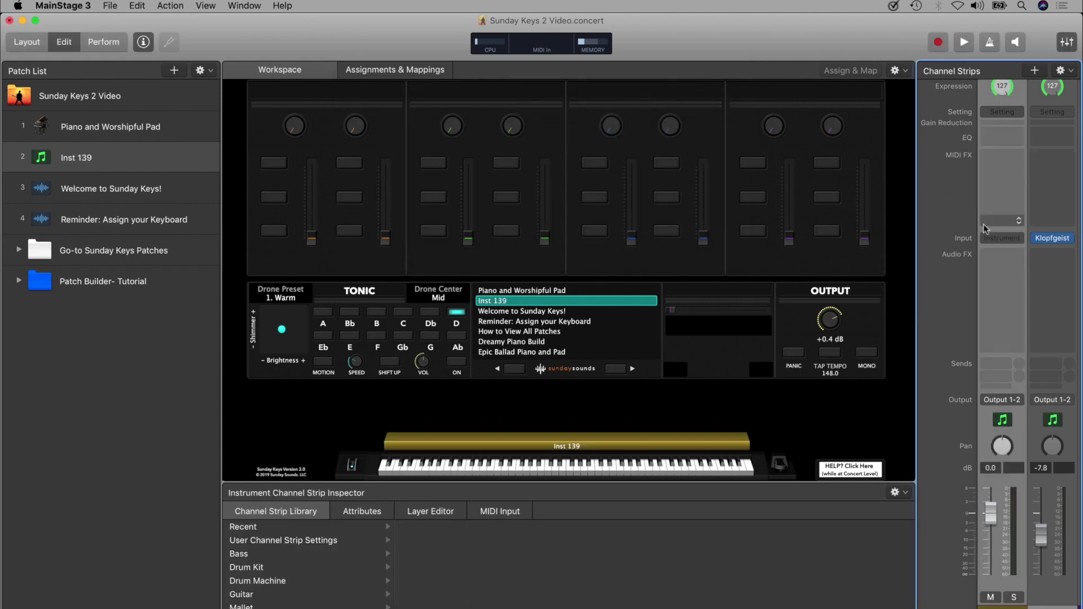
Load the Playback instrument in Stereo on the channel strip's input slot.
{"action": "left_click", "coordinate": [1013, 238]}
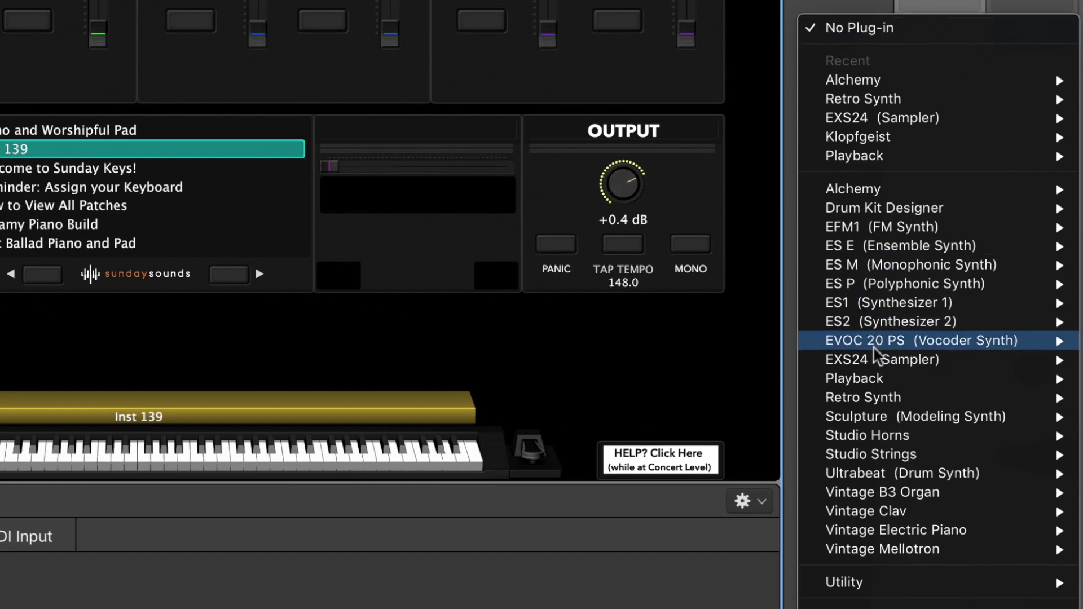
{"action": "mouse_move", "coordinate": [896, 386]}
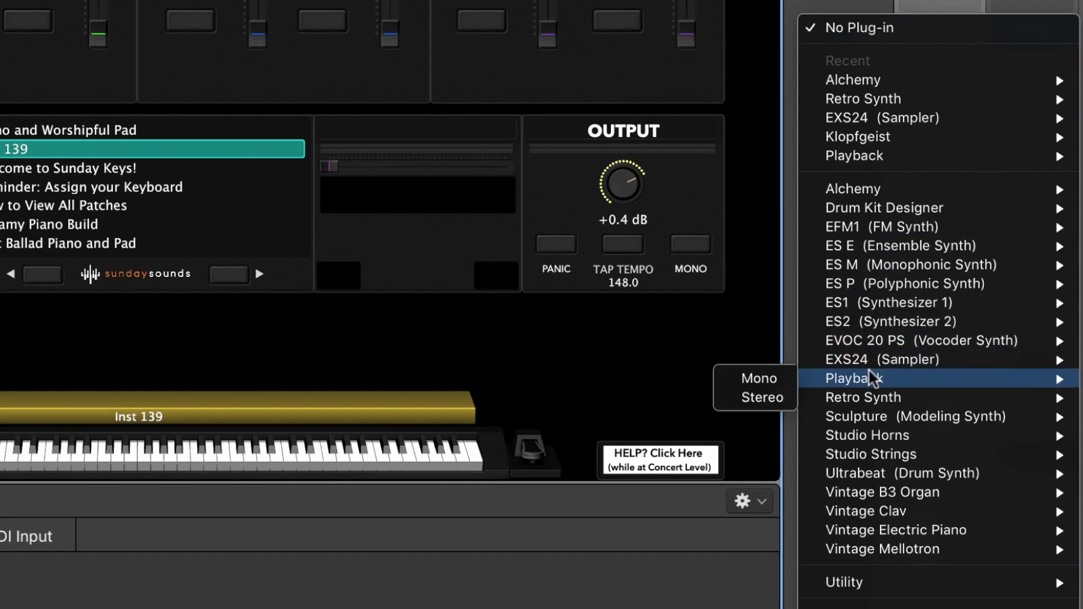
{"action": "left_click", "coordinate": [766, 391]}
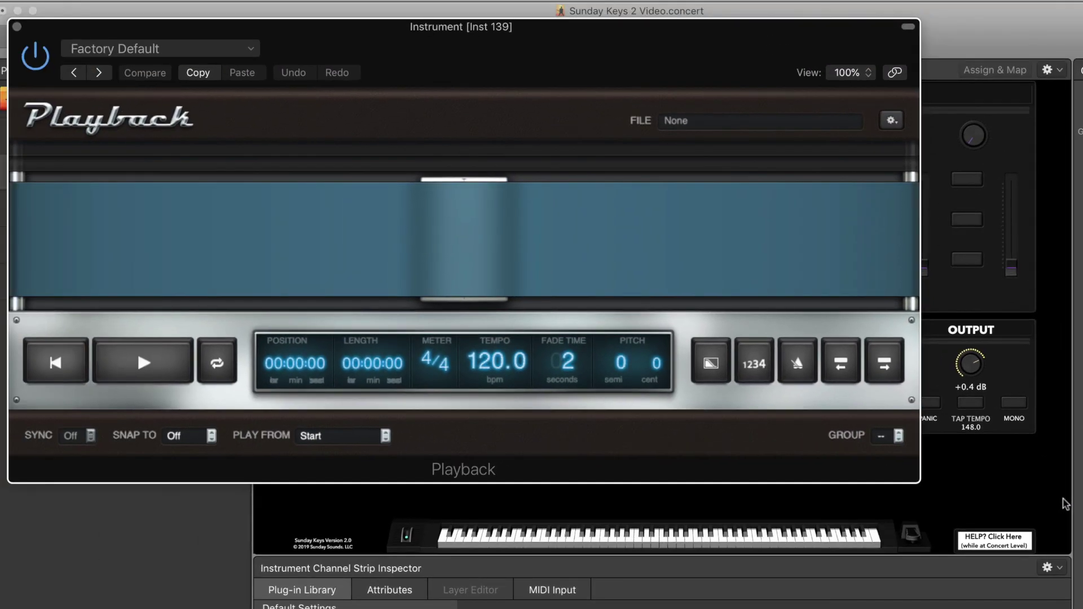
Load 'Come Thou Fount Track- E- 146- Live Guide and all keys.aif' from the Desktop into Playback.
{"action": "left_click_drag", "start_coordinate": [516, 56], "coordinate": [675, 74]}
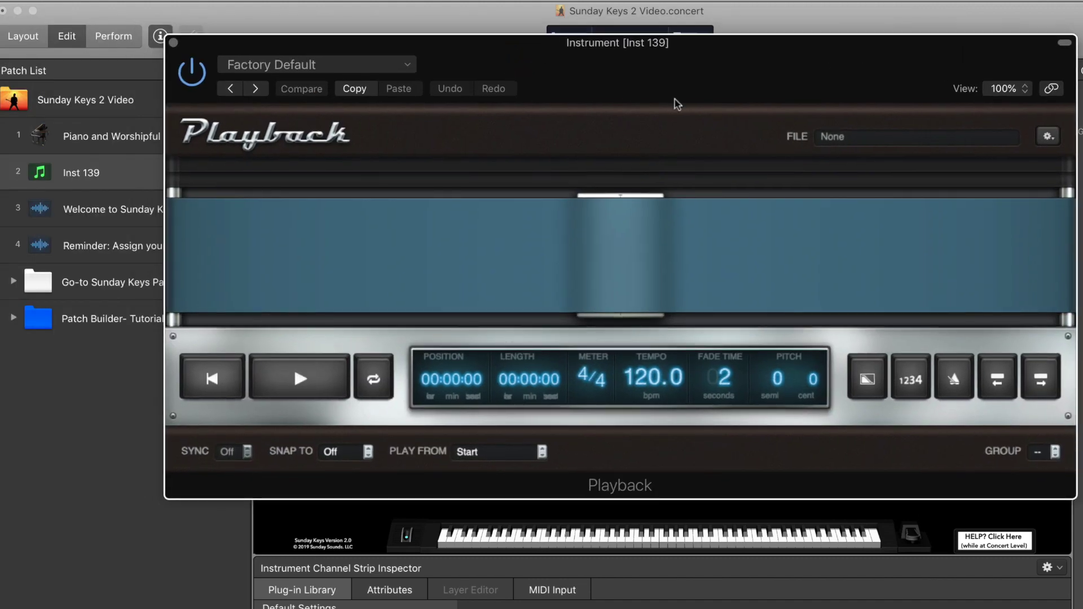
{"action": "left_click", "coordinate": [848, 139]}
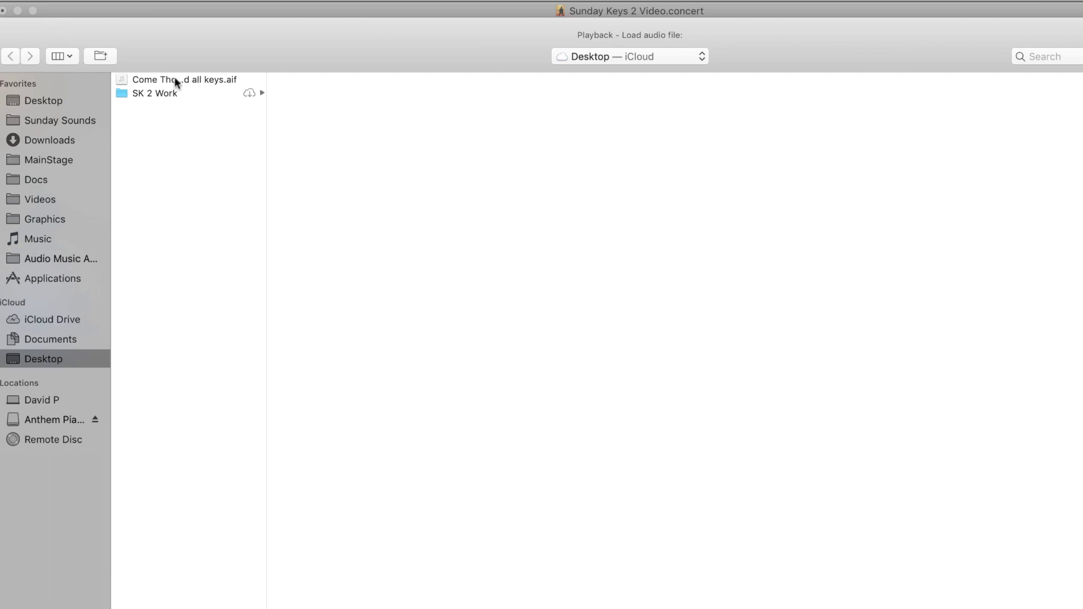
{"action": "left_click", "coordinate": [195, 79]}
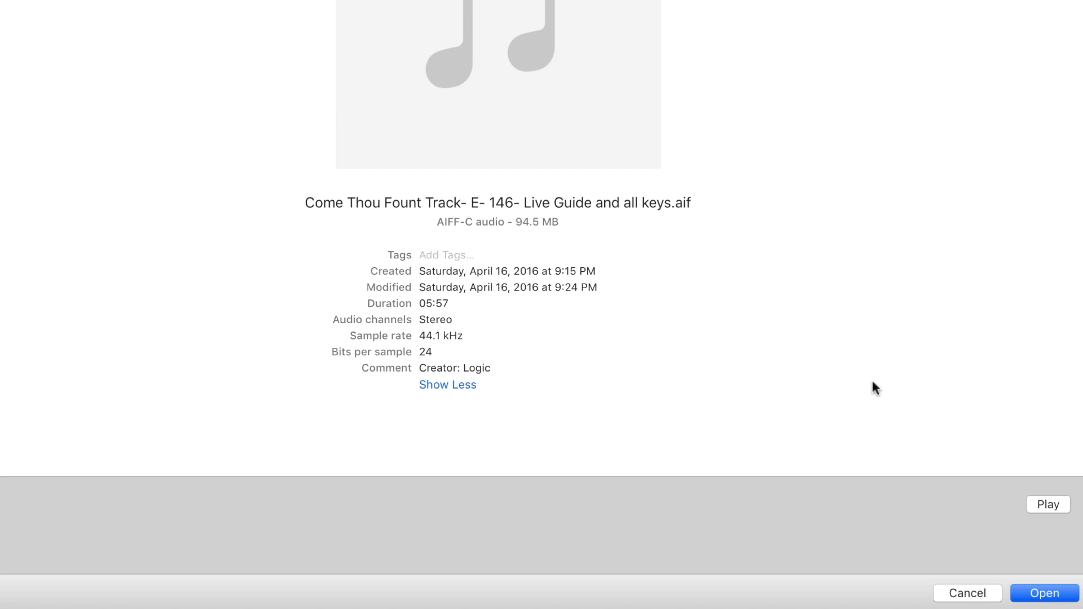
{"action": "left_click", "coordinate": [1045, 593]}
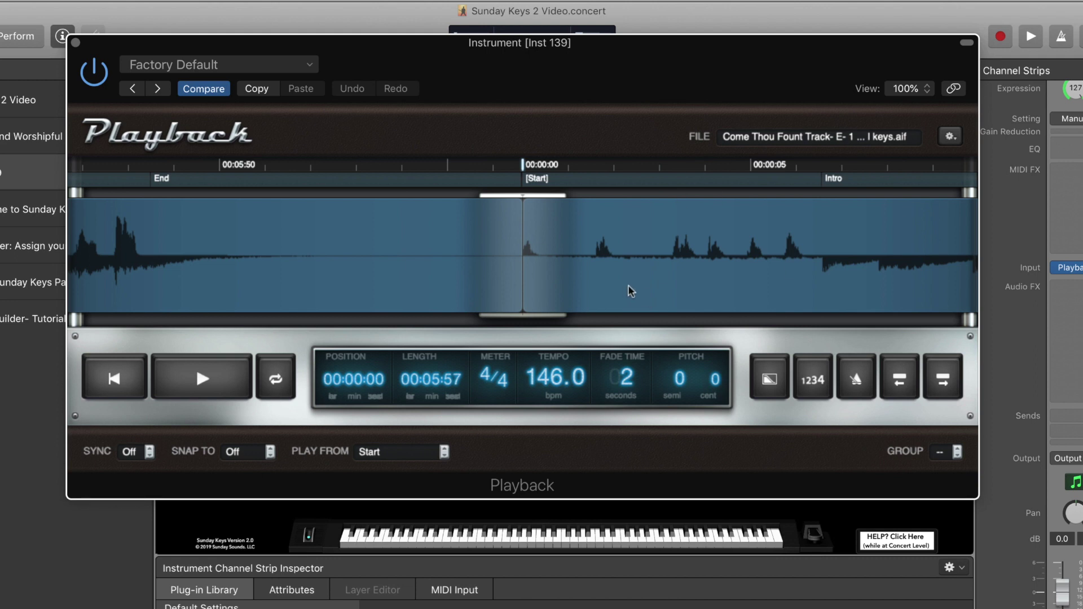
{"action": "left_click", "coordinate": [201, 381]}
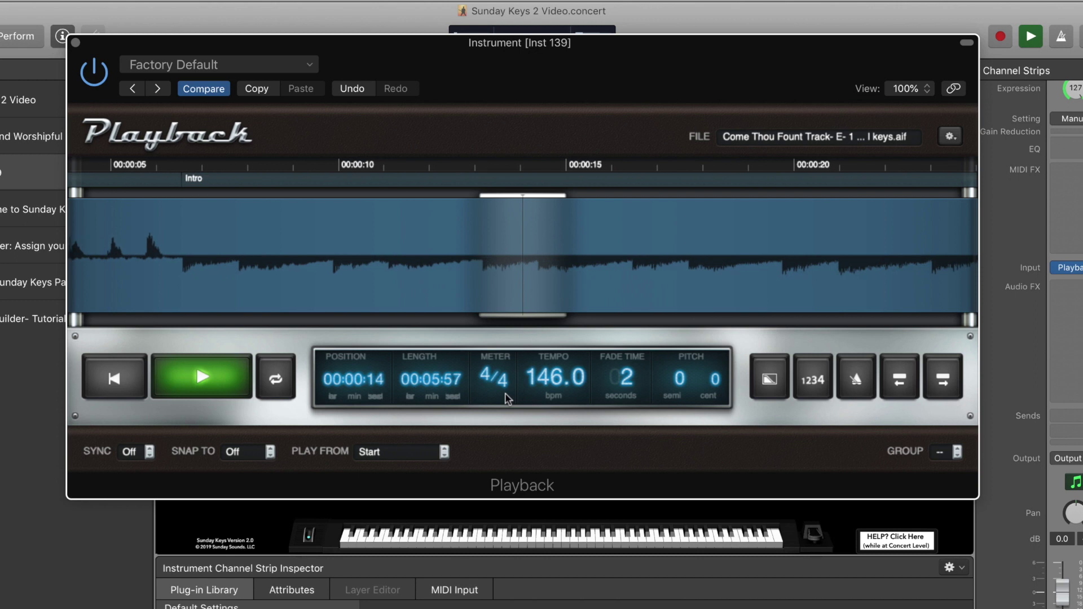
{"action": "left_click", "coordinate": [208, 381]}
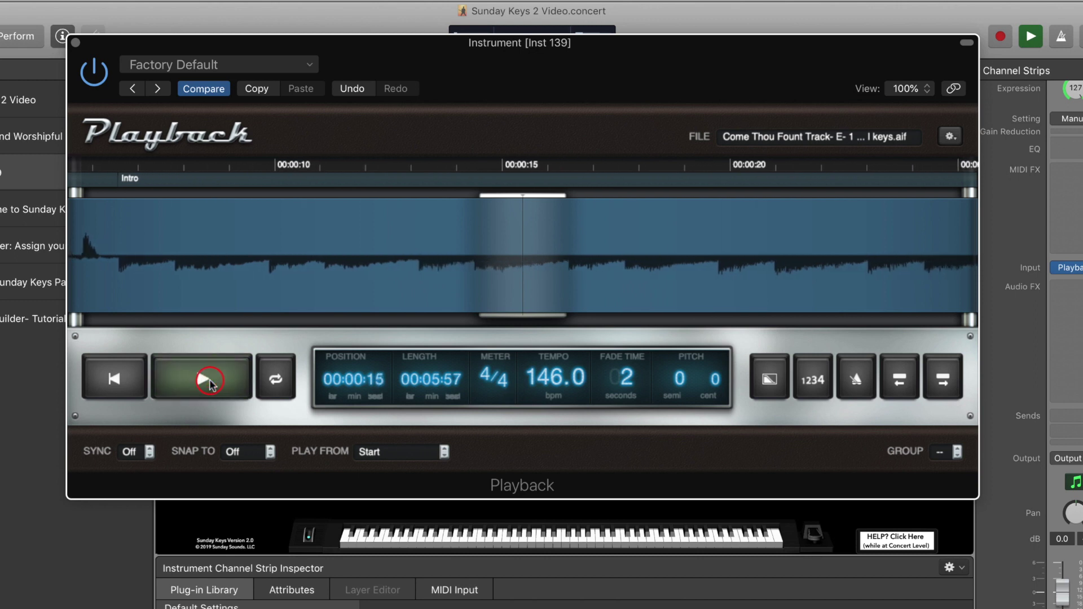
{"action": "left_click", "coordinate": [119, 380]}
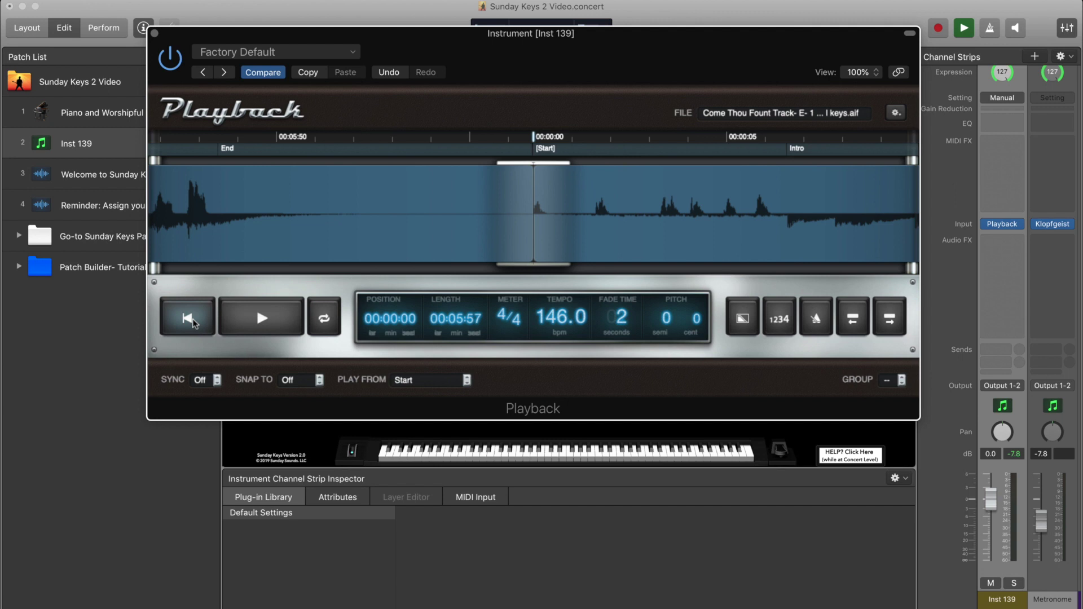
In Inst 139's patch attributes, enable Change Tempo to and set it to 146 bpm.
{"action": "left_click", "coordinate": [113, 146]}
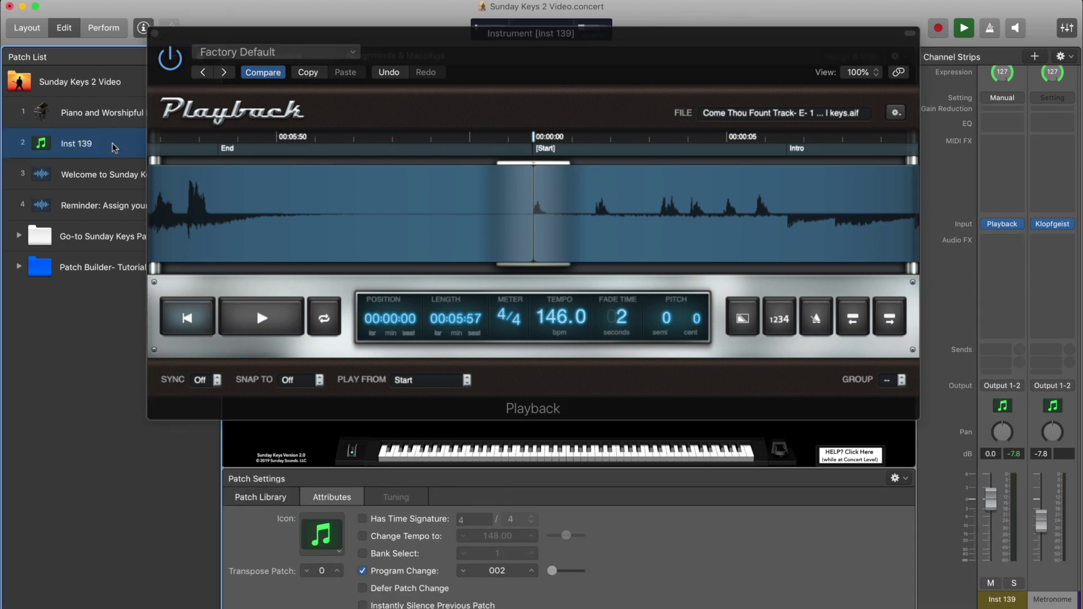
{"action": "left_click", "coordinate": [363, 519]}
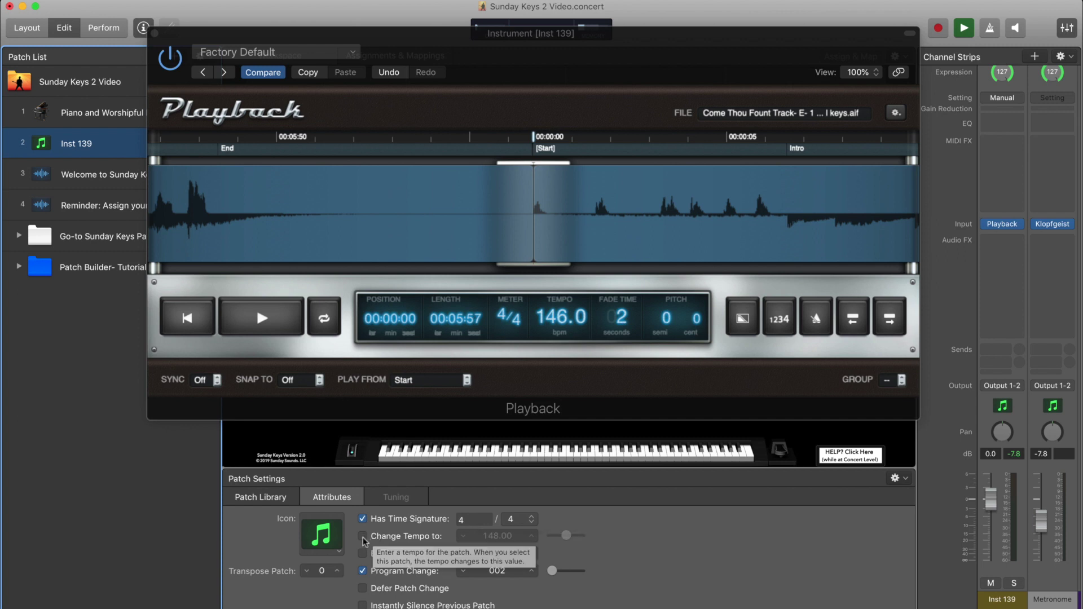
{"action": "left_click", "coordinate": [363, 538]}
{"action": "left_click", "coordinate": [492, 536]}
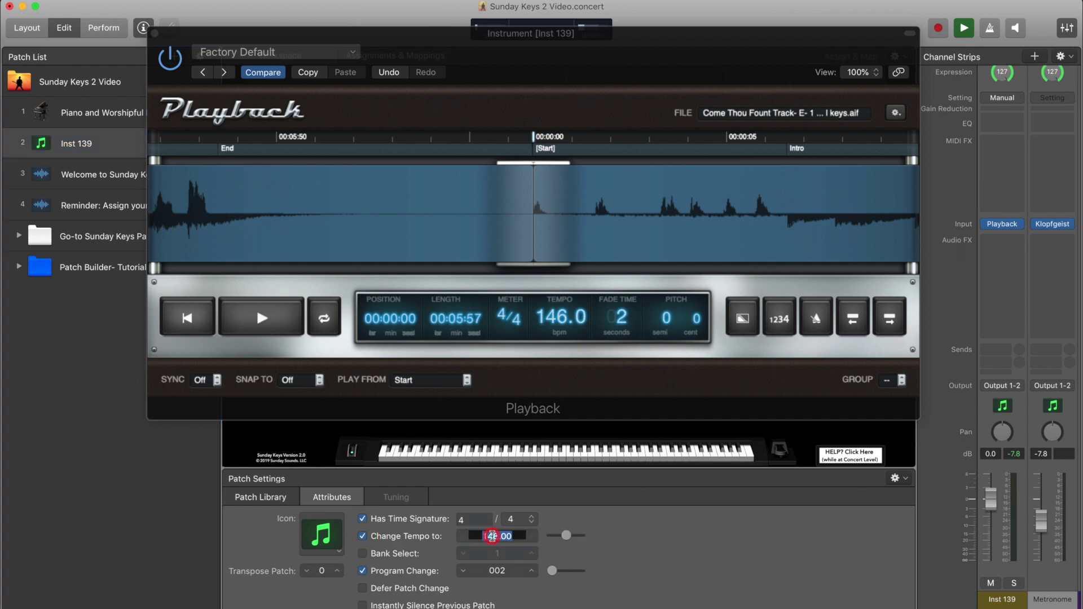
{"action": "type", "text": "146"}
{"action": "key", "text": "Return"}
Set Playback's SYNC to On and SNAP TO to Bar.
{"action": "left_click", "coordinate": [218, 383]}
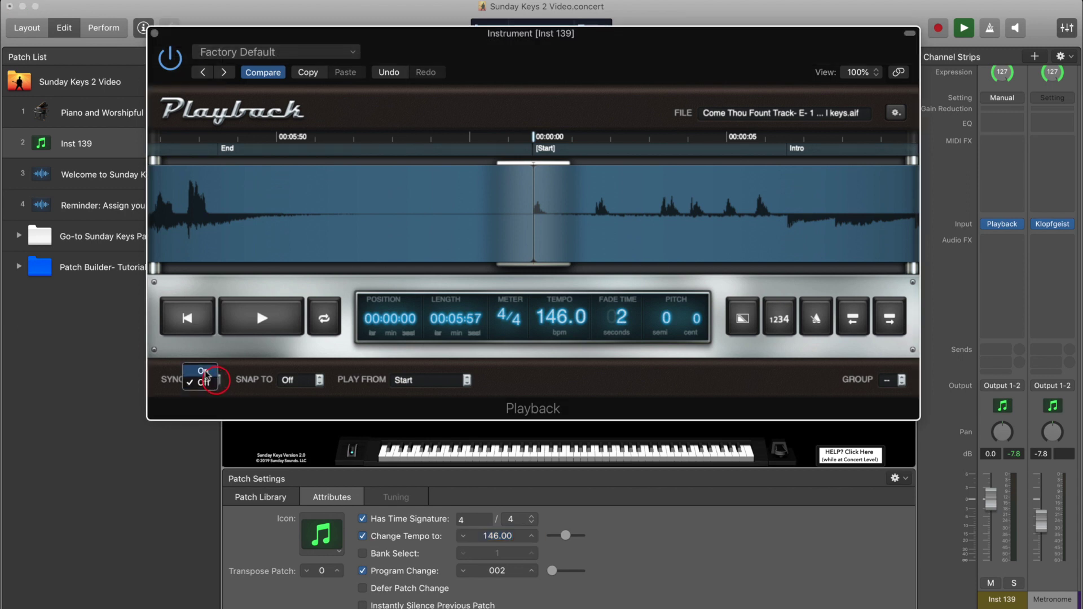
{"action": "left_click", "coordinate": [204, 372]}
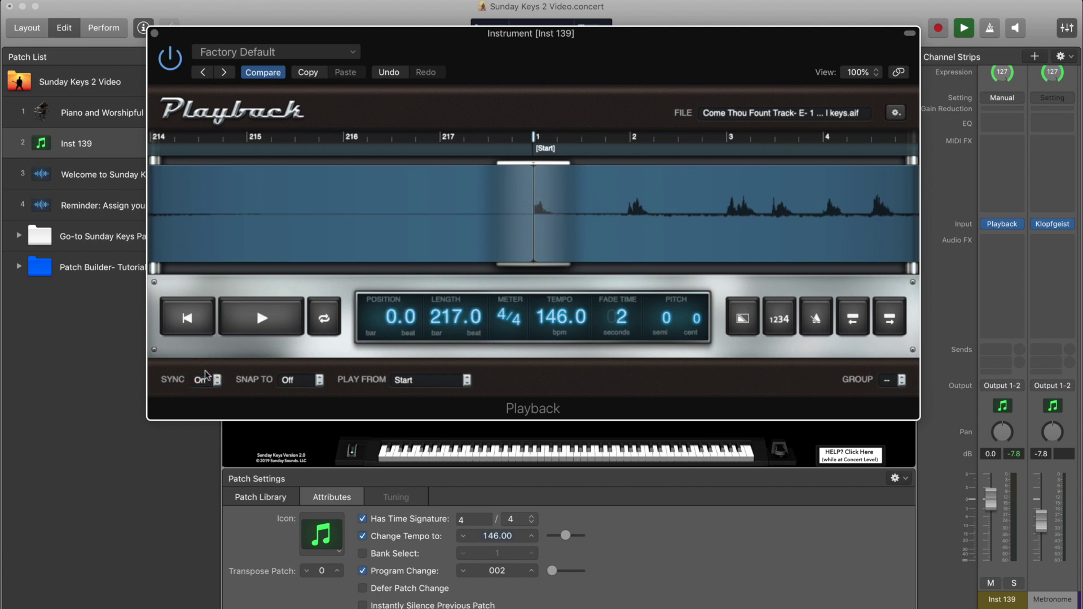
{"action": "left_click", "coordinate": [320, 380]}
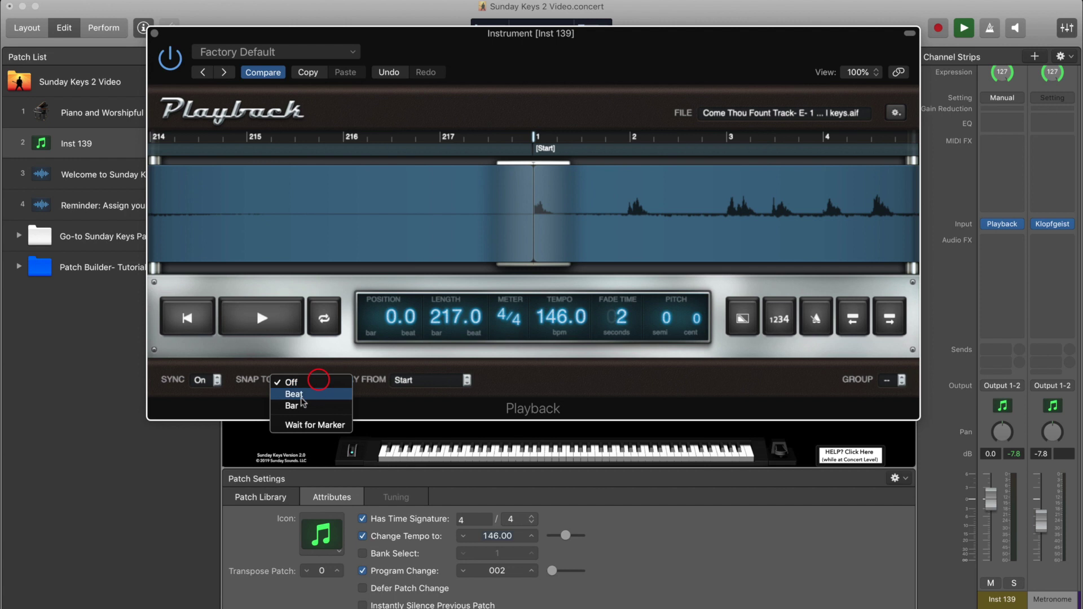
{"action": "left_click", "coordinate": [303, 406]}
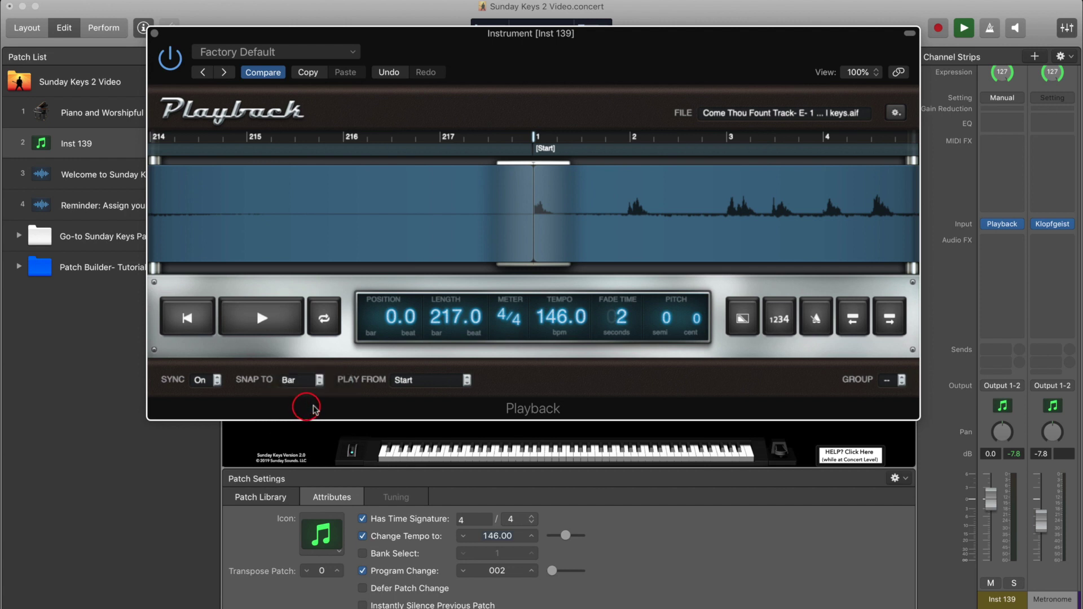
Test-play the backing track, turn on the metronome, and replay it from the start.
{"action": "left_click", "coordinate": [262, 320]}
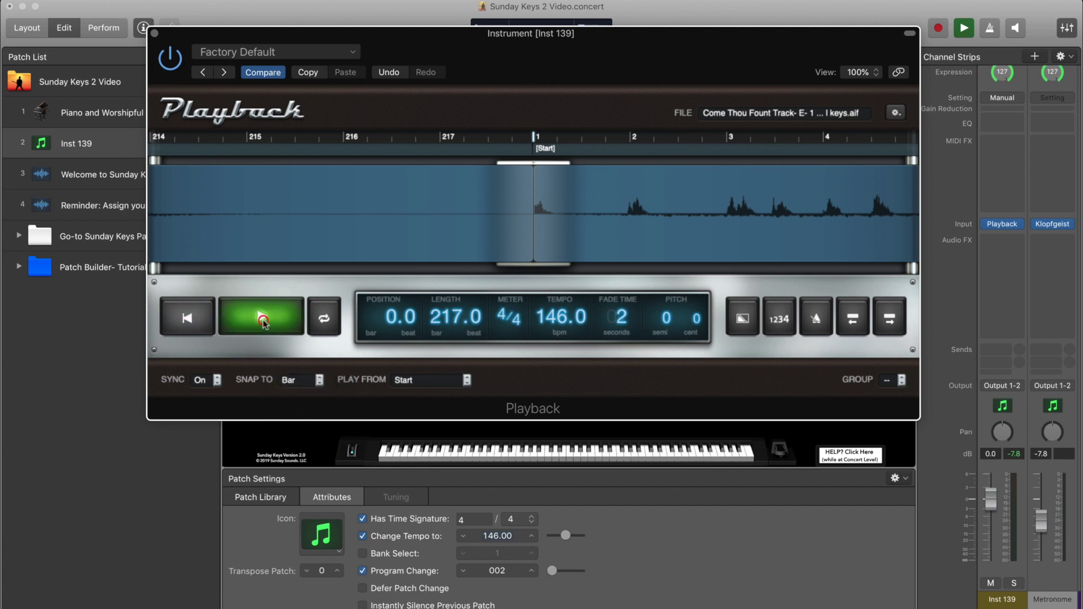
{"action": "left_click", "coordinate": [262, 320]}
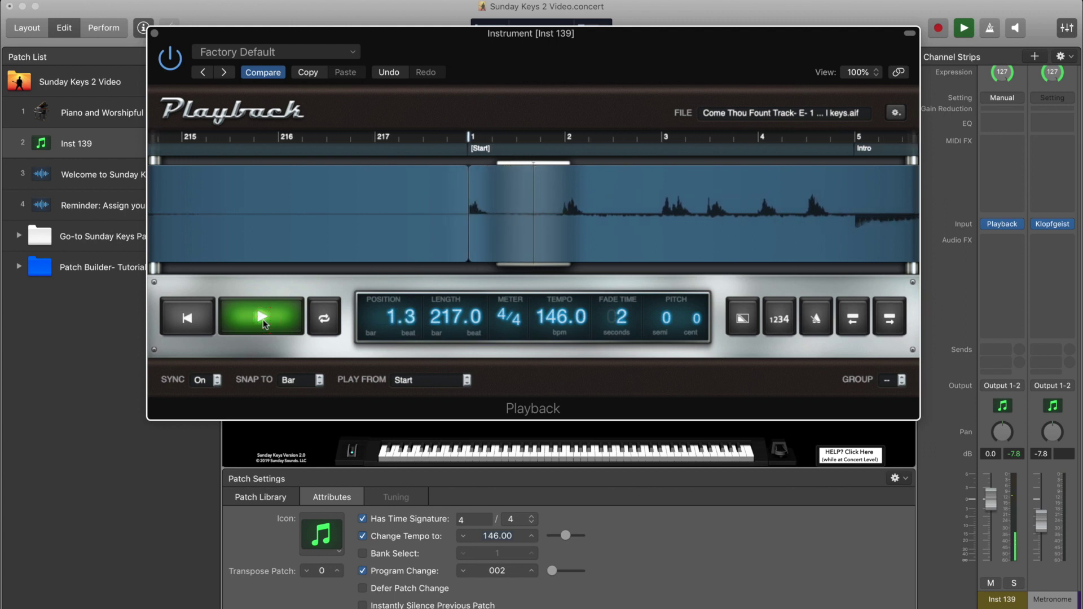
{"action": "left_click", "coordinate": [263, 320]}
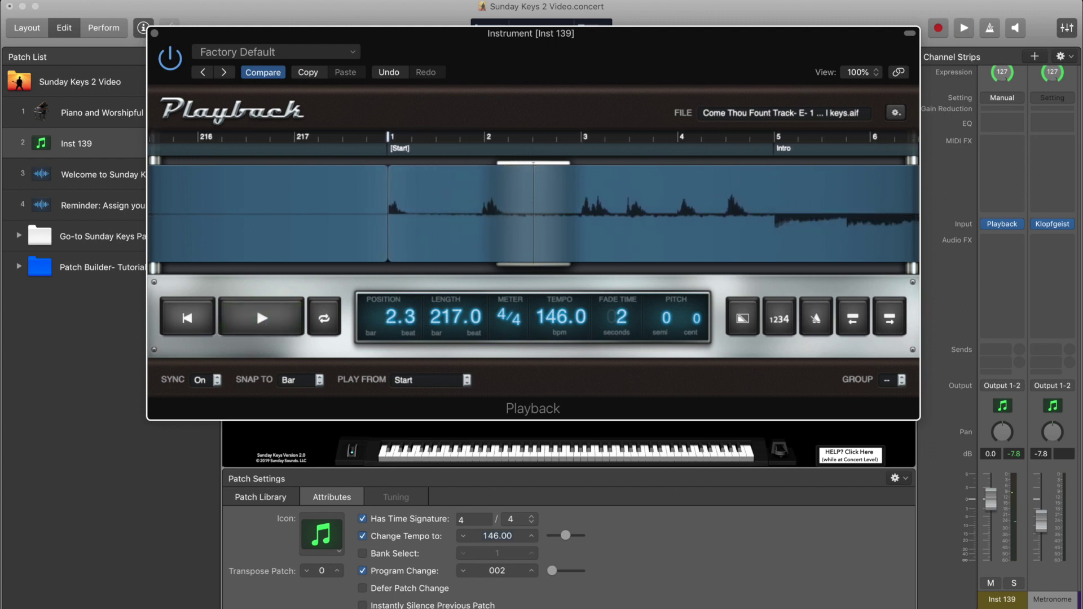
{"action": "left_click", "coordinate": [988, 29]}
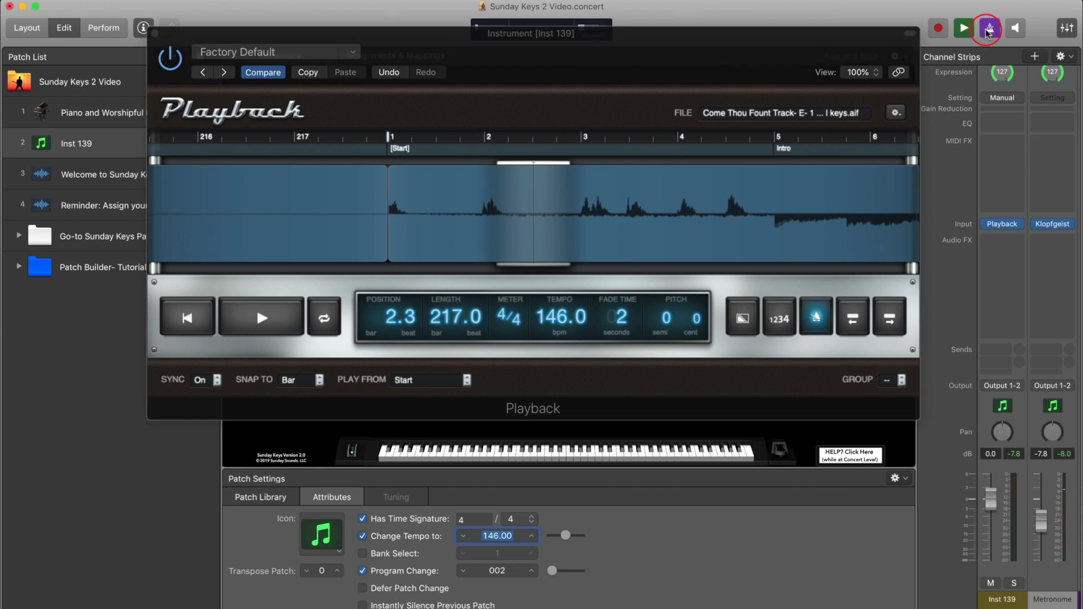
{"action": "left_click", "coordinate": [183, 319]}
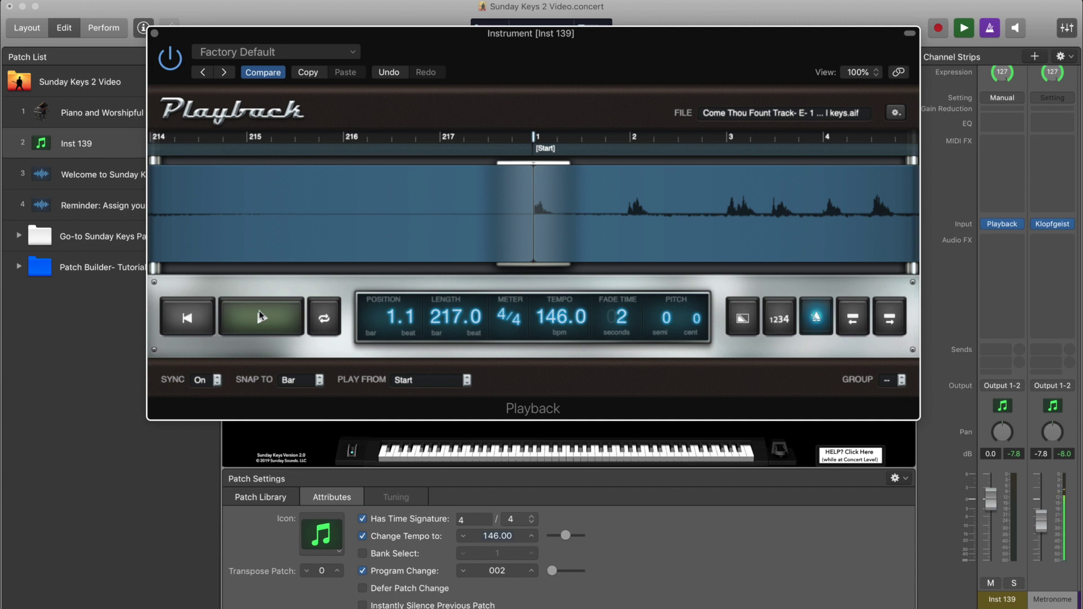
{"action": "left_click", "coordinate": [260, 317]}
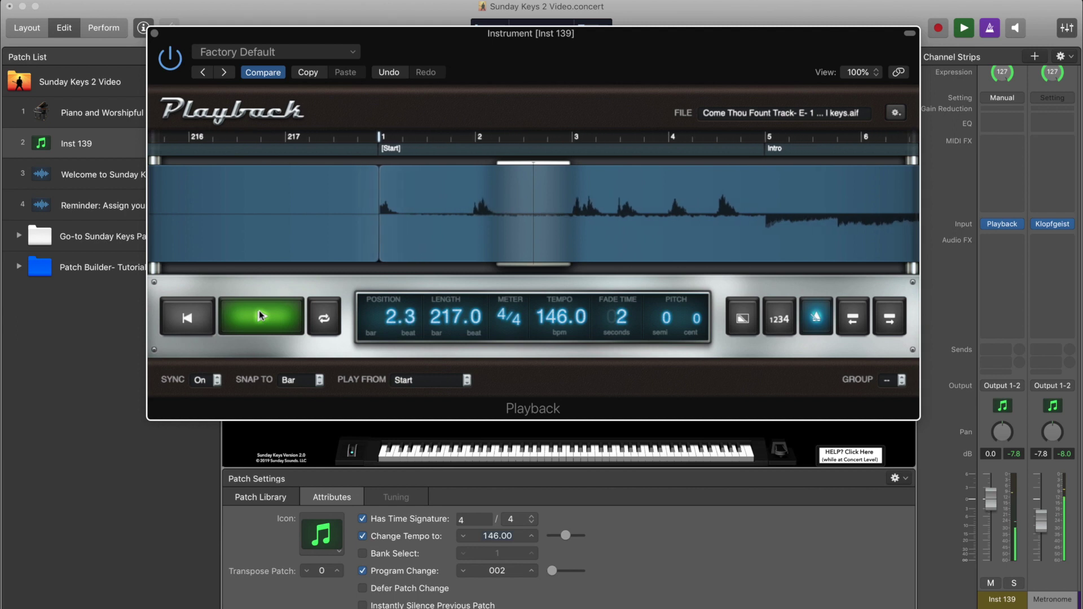
{"action": "left_click", "coordinate": [260, 317]}
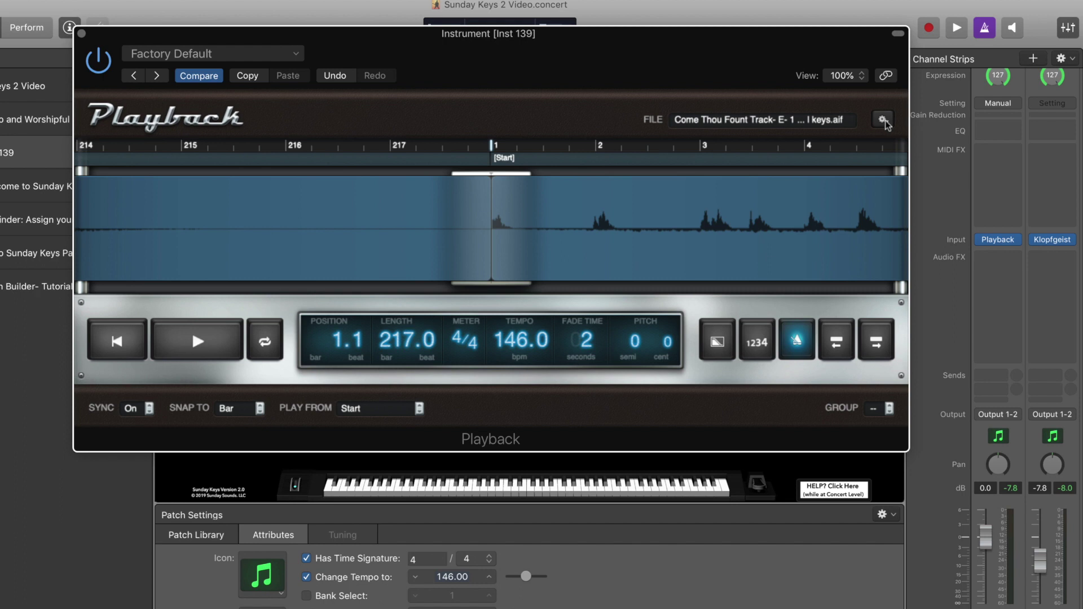
Switch the Come Thou Fount track's Flex Mode to Polyphonic from its file options menu.
{"action": "left_click", "coordinate": [883, 118]}
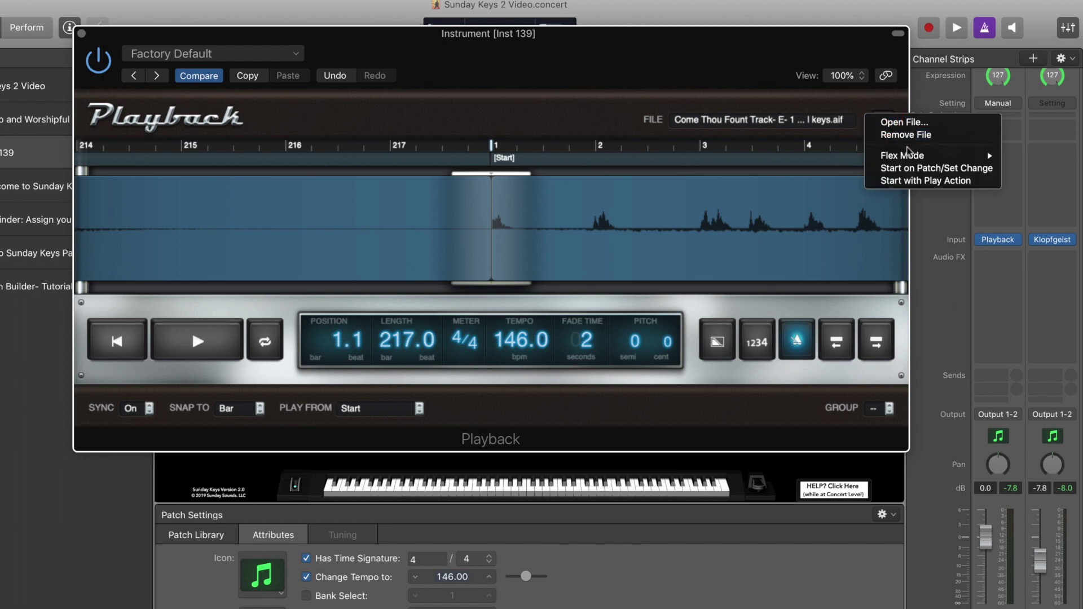
{"action": "mouse_move", "coordinate": [912, 155]}
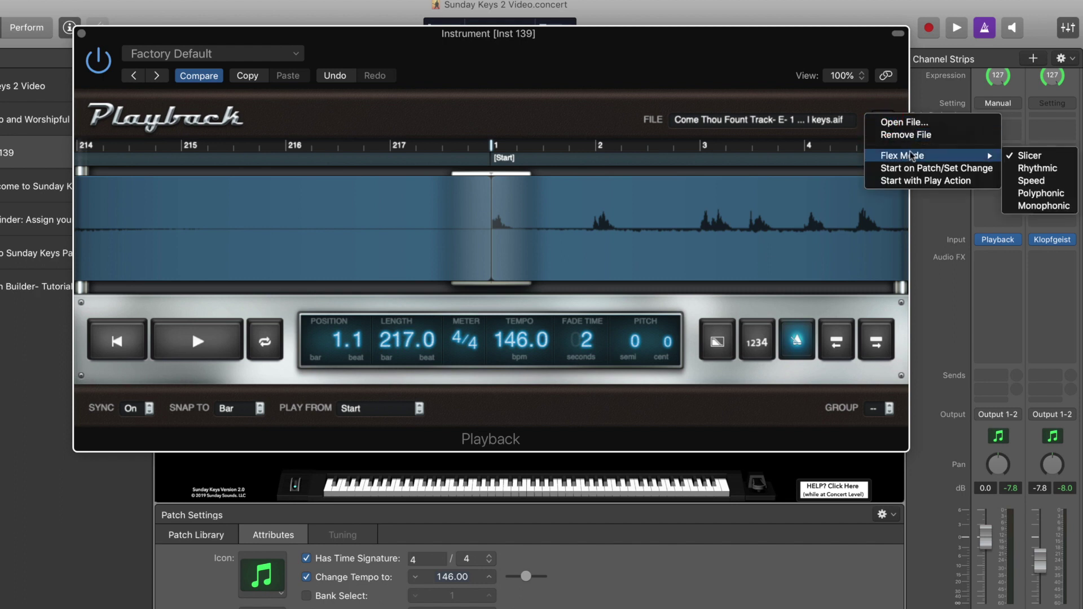
{"action": "left_click", "coordinate": [1048, 193]}
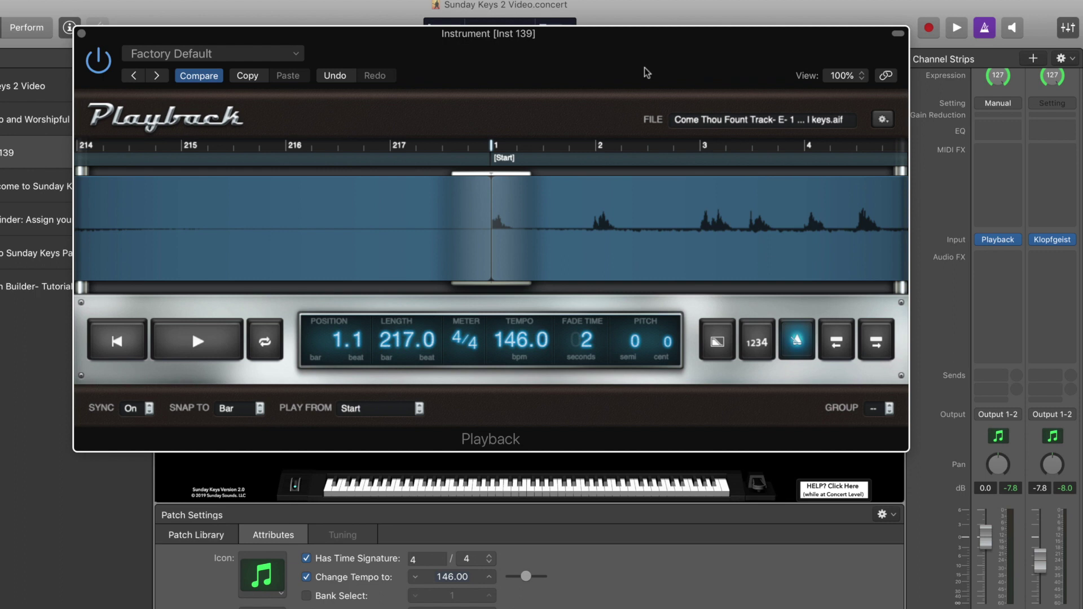
Change the patch tempo to 150 bpm and test the backing track playing at 150.
{"action": "left_click", "coordinate": [454, 575]}
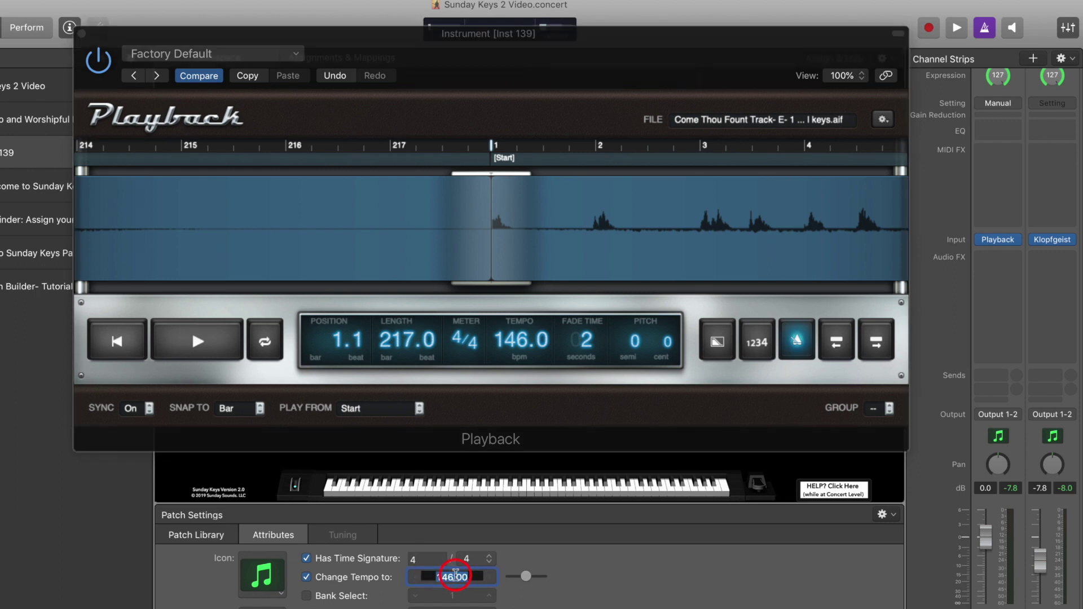
{"action": "type", "text": "150"}
{"action": "key", "text": "Return"}
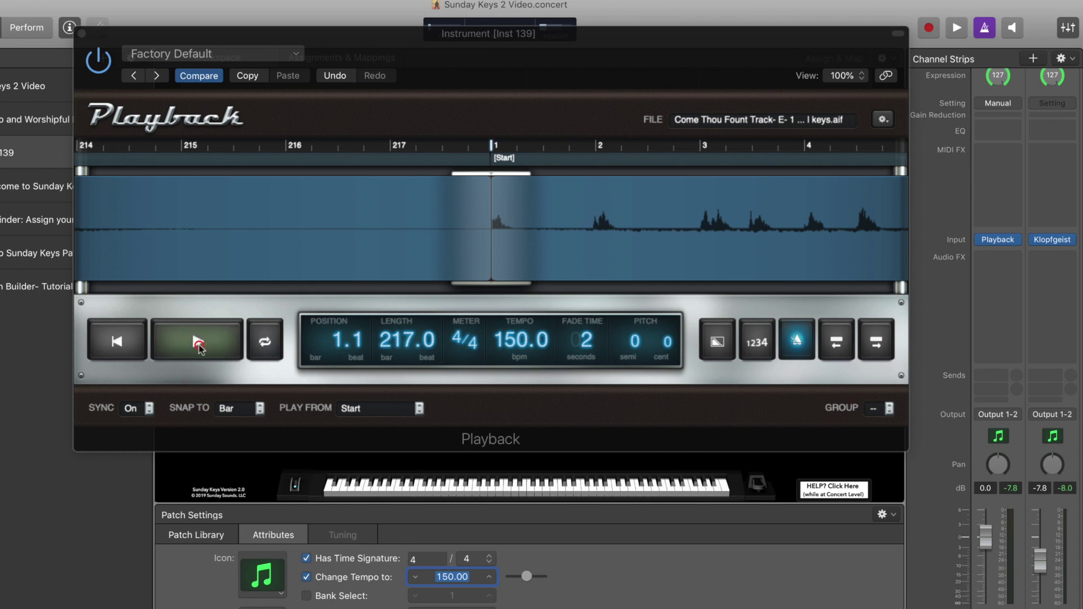
{"action": "left_click", "coordinate": [197, 343]}
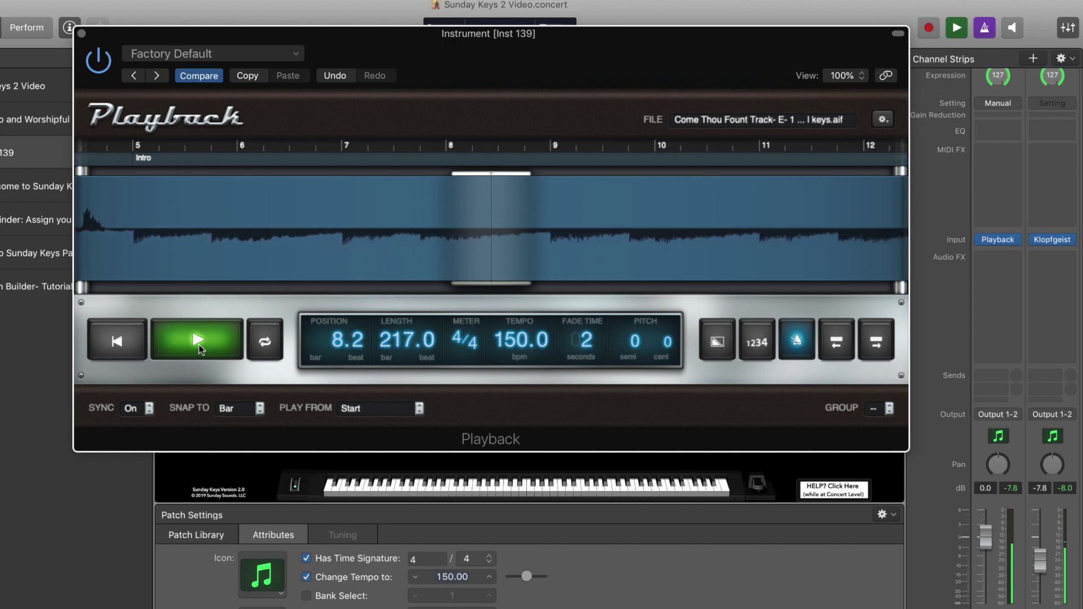
{"action": "left_click", "coordinate": [198, 344]}
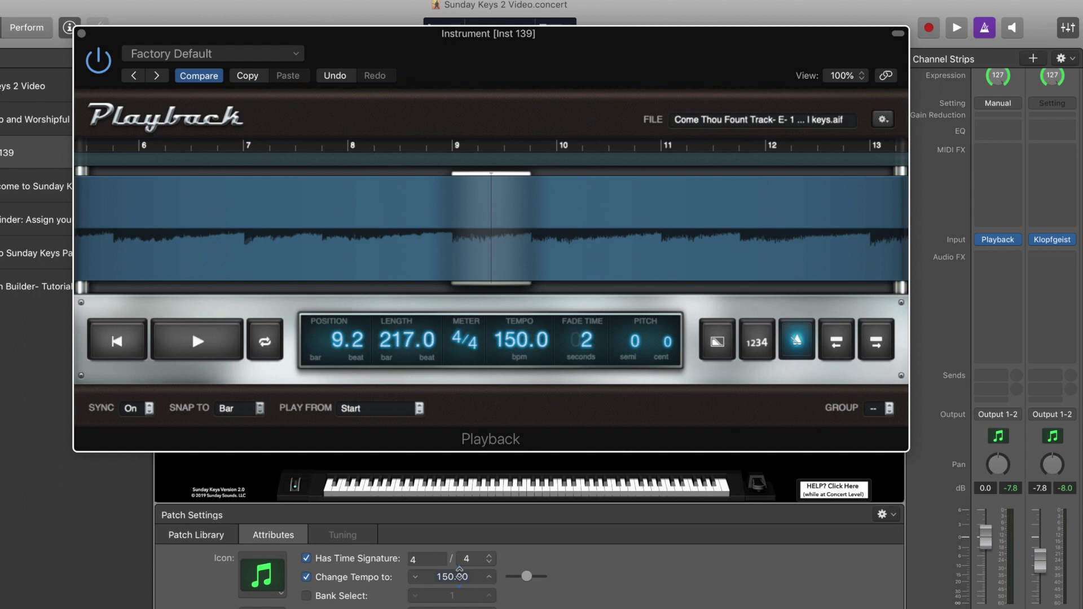
Make the backing track start automatically on patch change.
{"action": "left_click", "coordinate": [883, 119]}
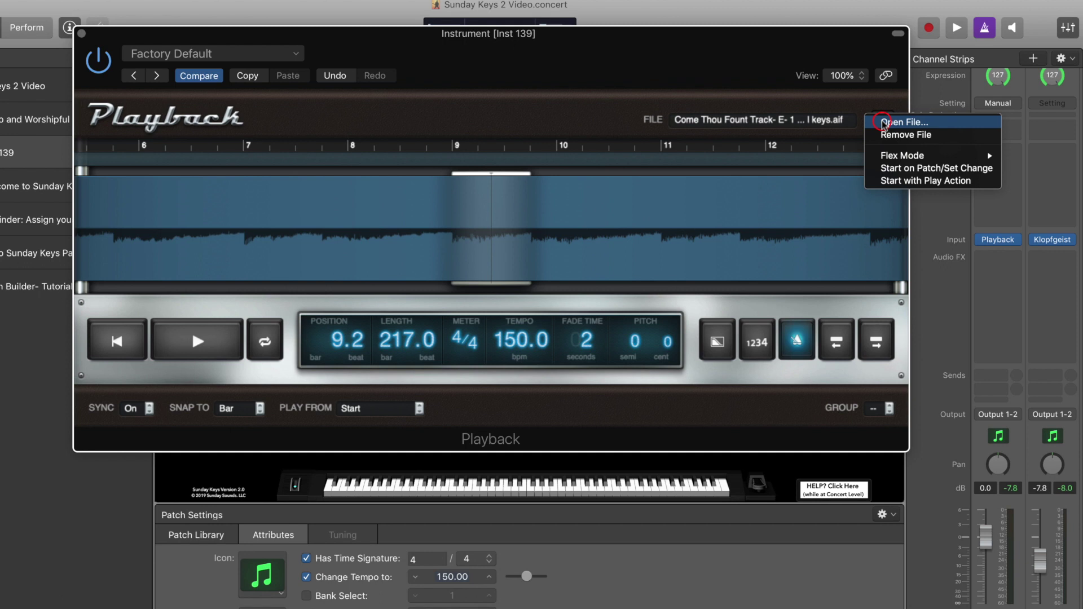
{"action": "mouse_move", "coordinate": [900, 157]}
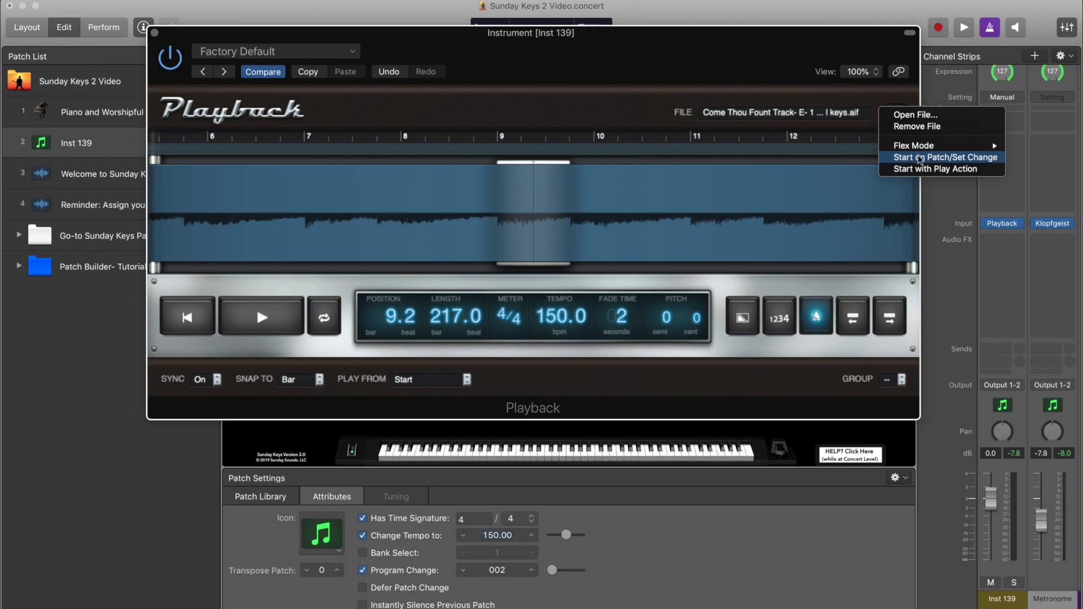
{"action": "left_click", "coordinate": [932, 159]}
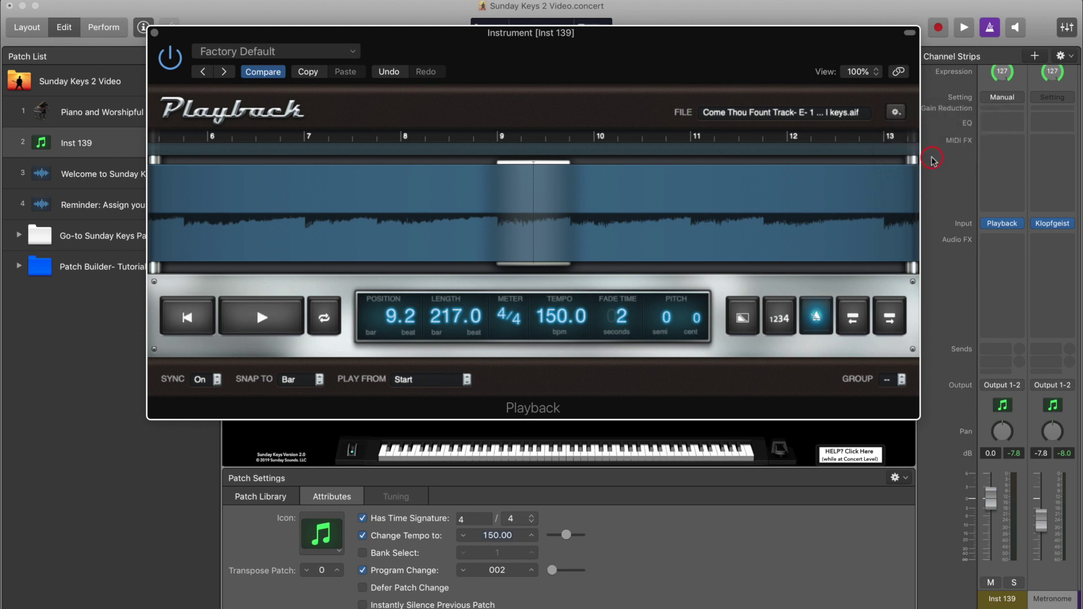
Test auto-start by switching to the piano patch and back to Inst 139, then stop.
{"action": "left_click", "coordinate": [85, 112]}
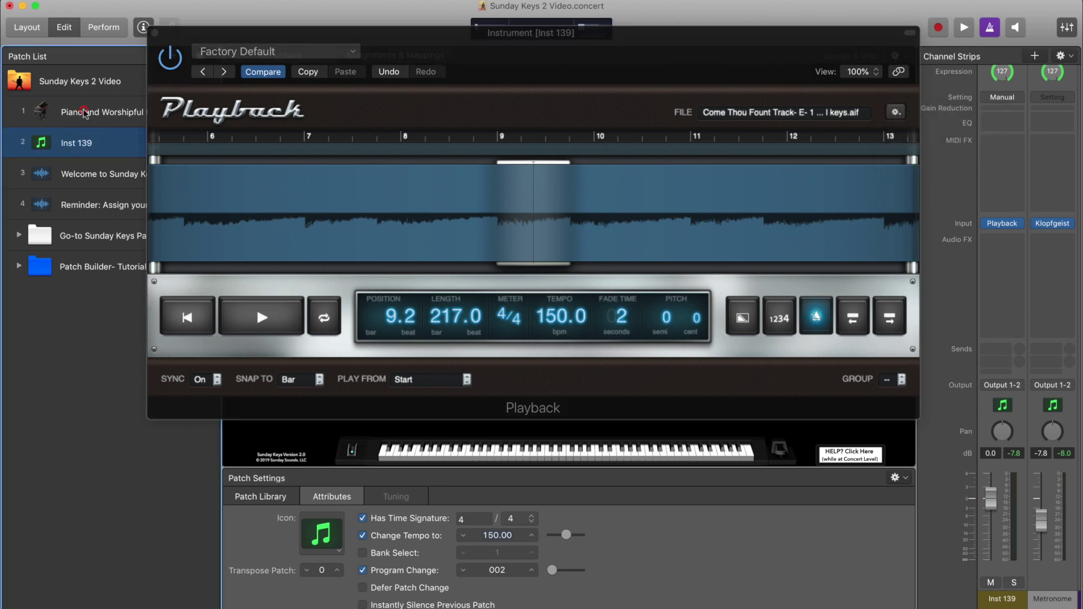
{"action": "left_click", "coordinate": [104, 147]}
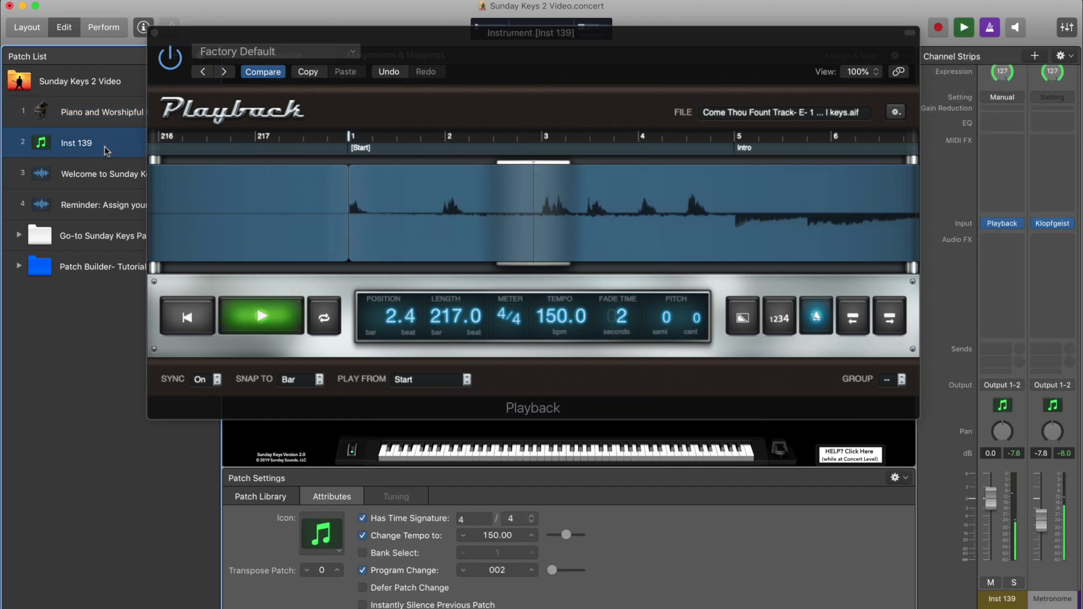
{"action": "key", "text": "space"}
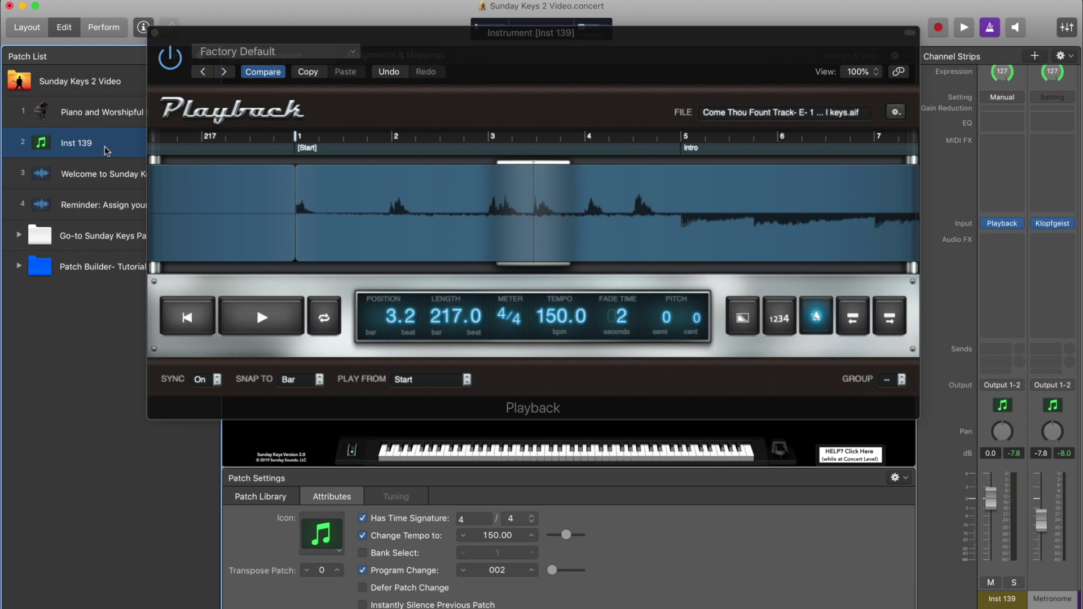
{"action": "left_click_drag", "start_coordinate": [702, 50], "coordinate": [723, 45]}
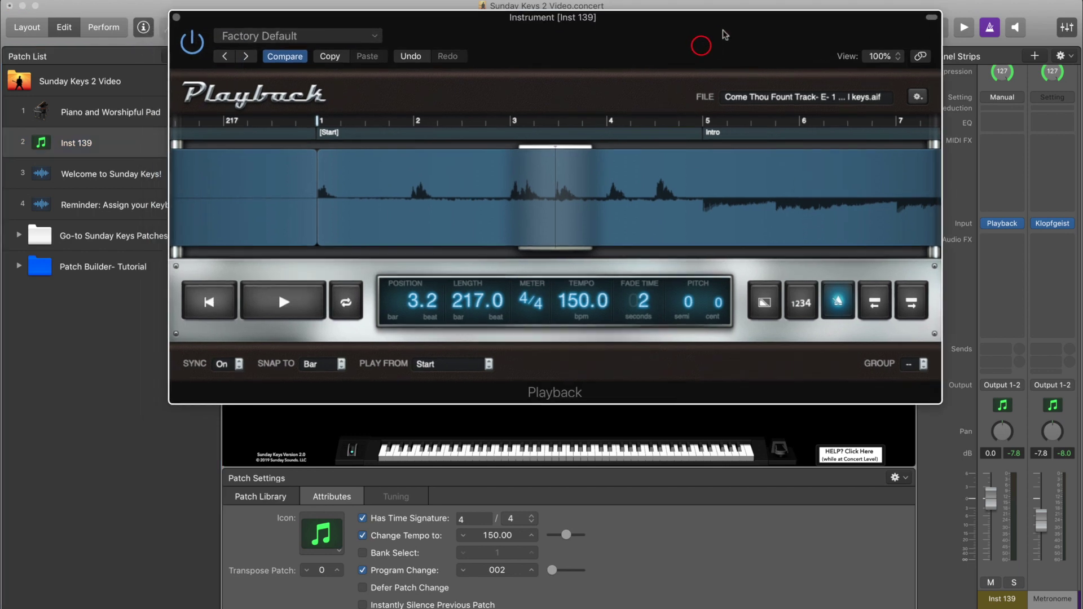
Set the Playback track to Start with Play Action and test it with the toolbar Play button.
{"action": "left_click", "coordinate": [918, 107]}
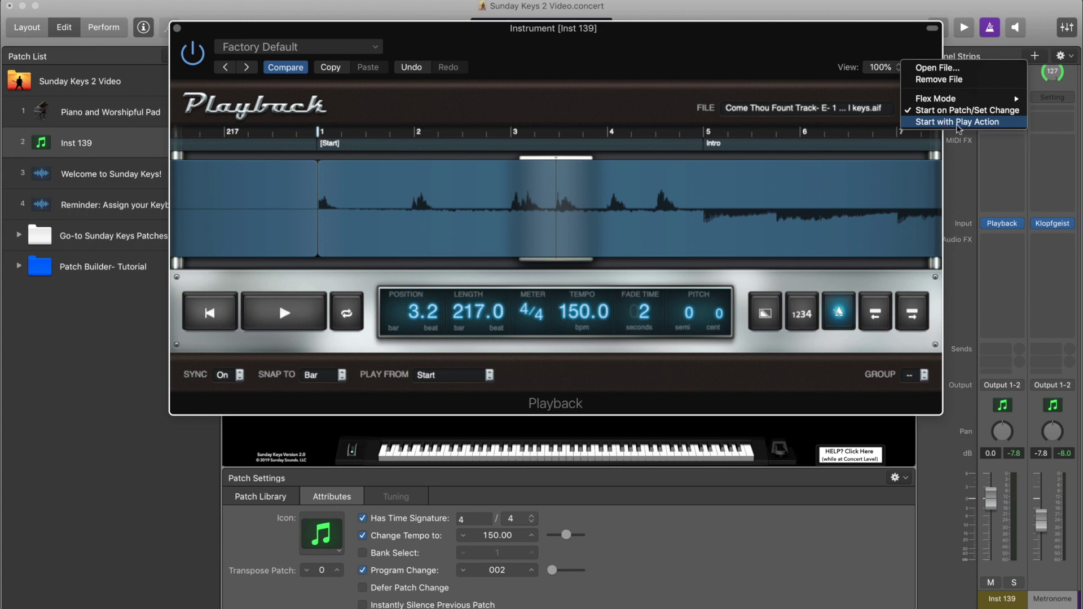
{"action": "left_click", "coordinate": [928, 123]}
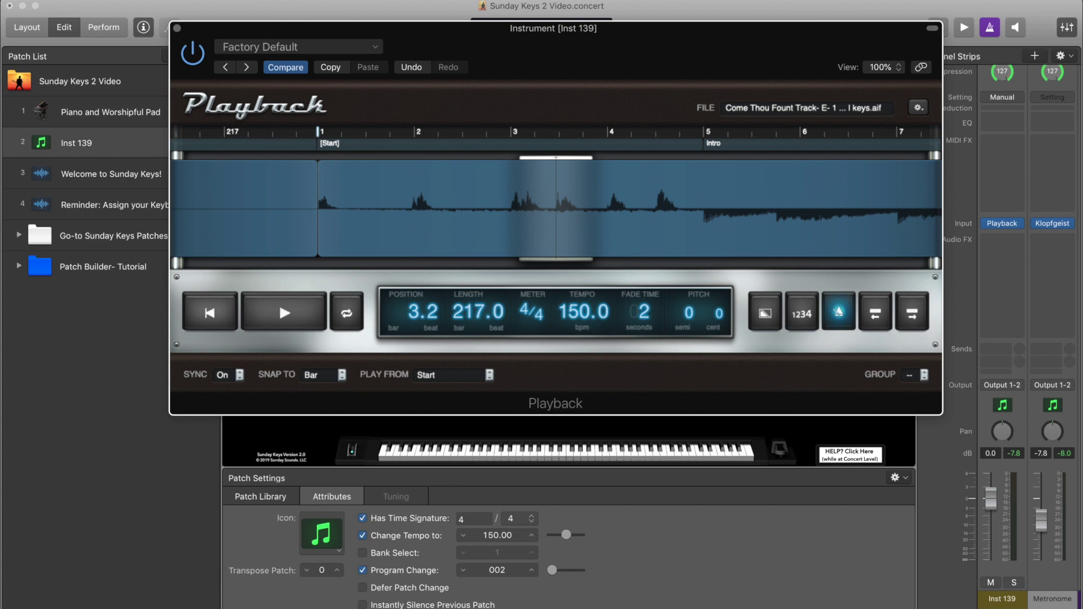
{"action": "left_click", "coordinate": [964, 28]}
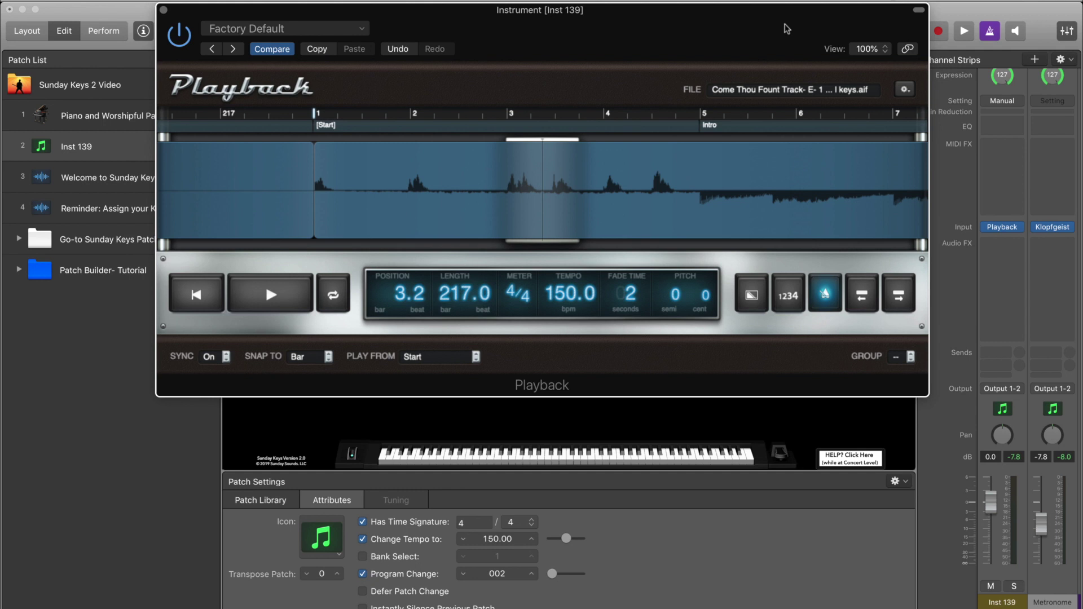
{"action": "left_click_drag", "start_coordinate": [787, 23], "coordinate": [752, 23]}
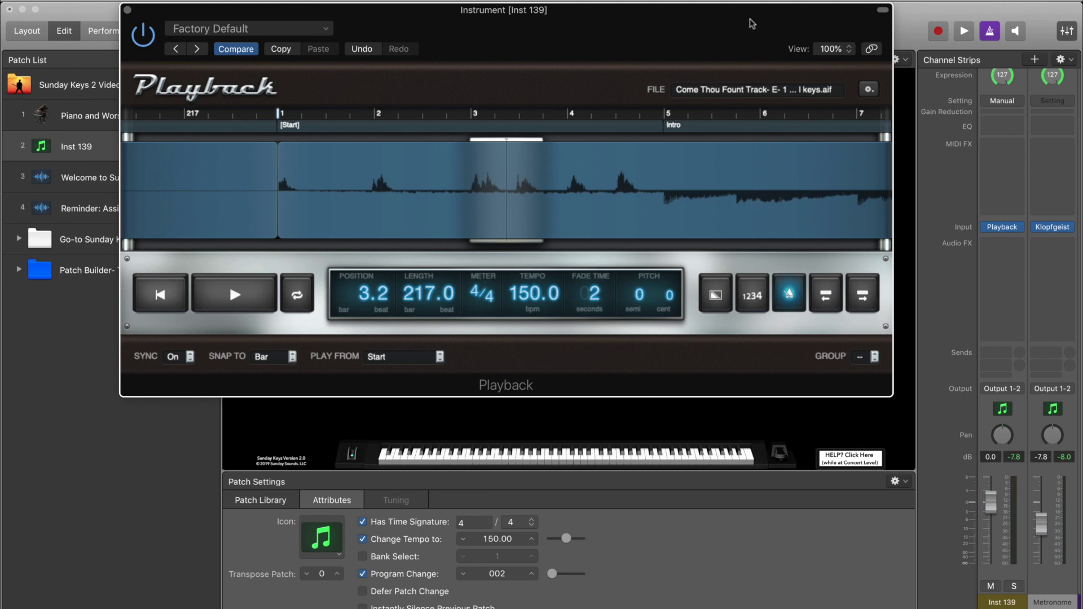
{"action": "left_click_drag", "start_coordinate": [498, 26], "coordinate": [538, 25]}
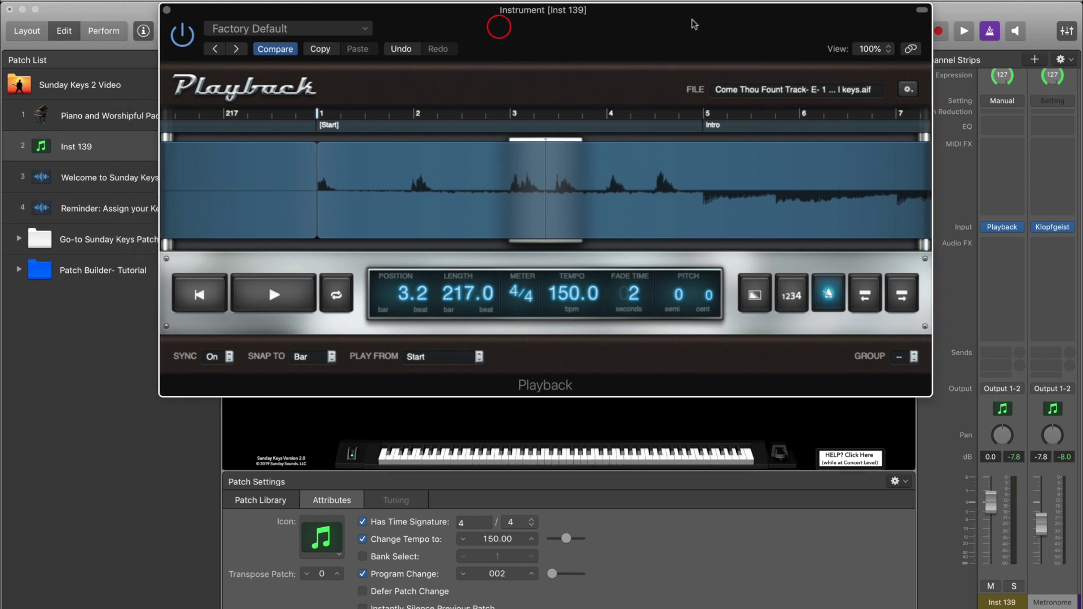
From the Piano and Worshipful Pad patch, enable Start on Patch/Set Change for the Playback track.
{"action": "left_click", "coordinate": [84, 115]}
{"action": "left_click", "coordinate": [965, 30]}
{"action": "left_click", "coordinate": [989, 30]}
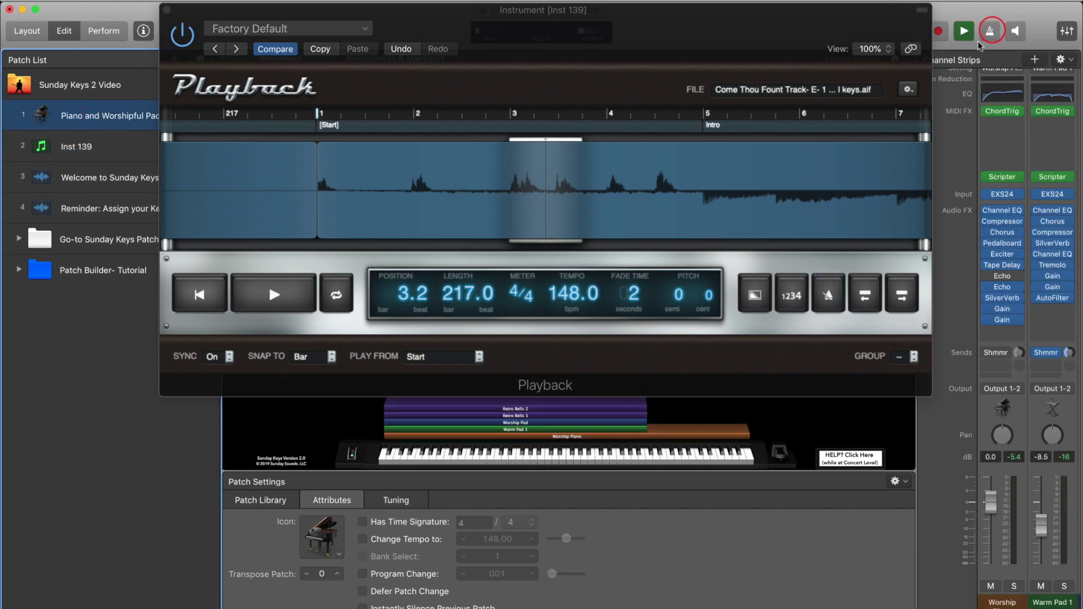
{"action": "left_click", "coordinate": [908, 89]}
{"action": "left_click", "coordinate": [929, 134]}
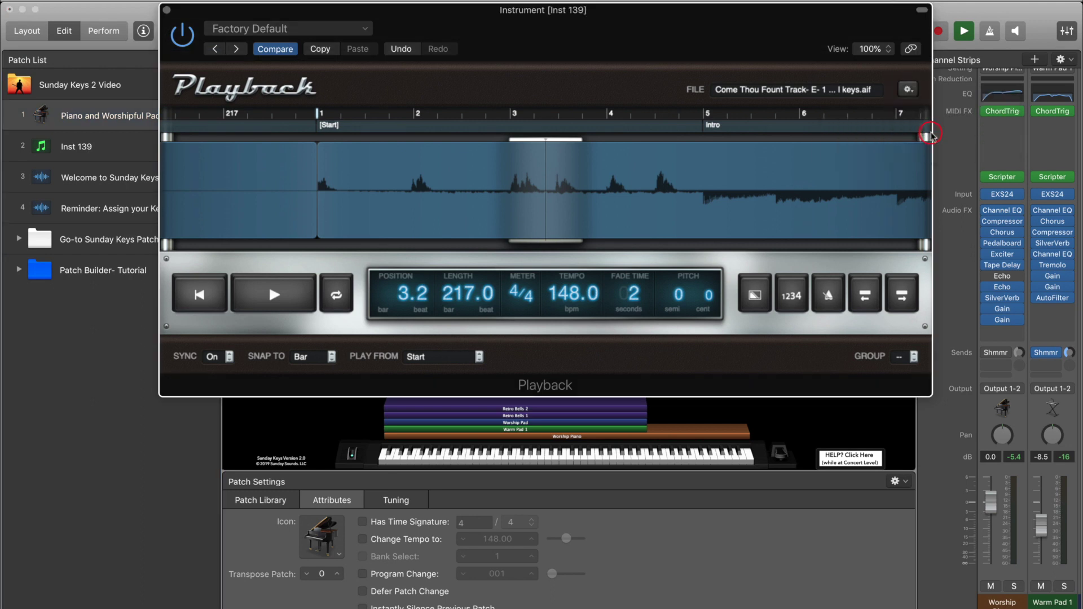
{"action": "left_click", "coordinate": [989, 30]}
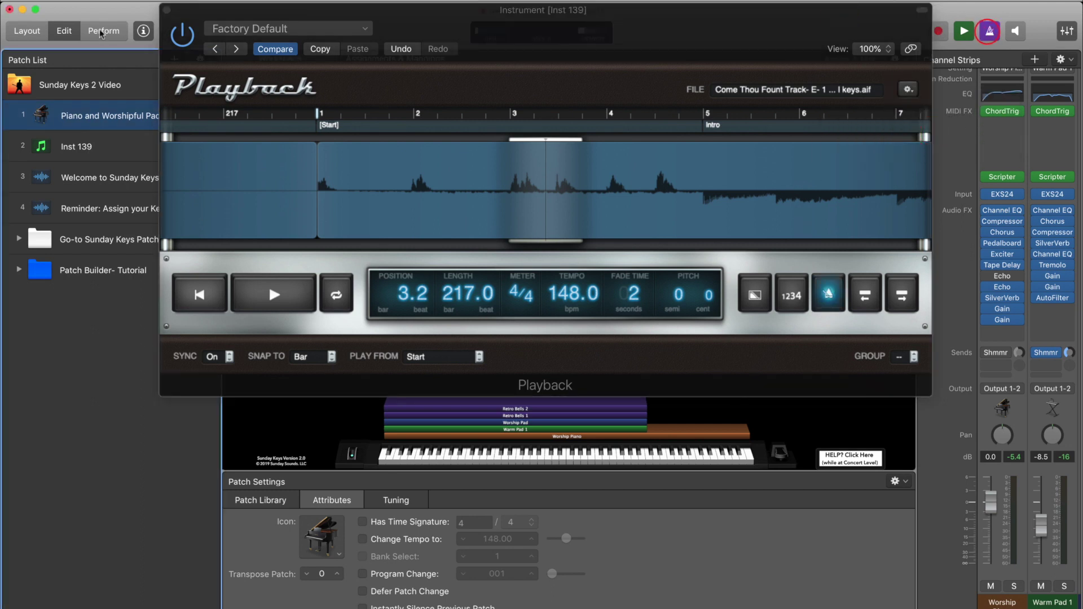
Reselect Inst 139 so the track auto-starts at 150 bpm, then stop it with space.
{"action": "left_click", "coordinate": [90, 147]}
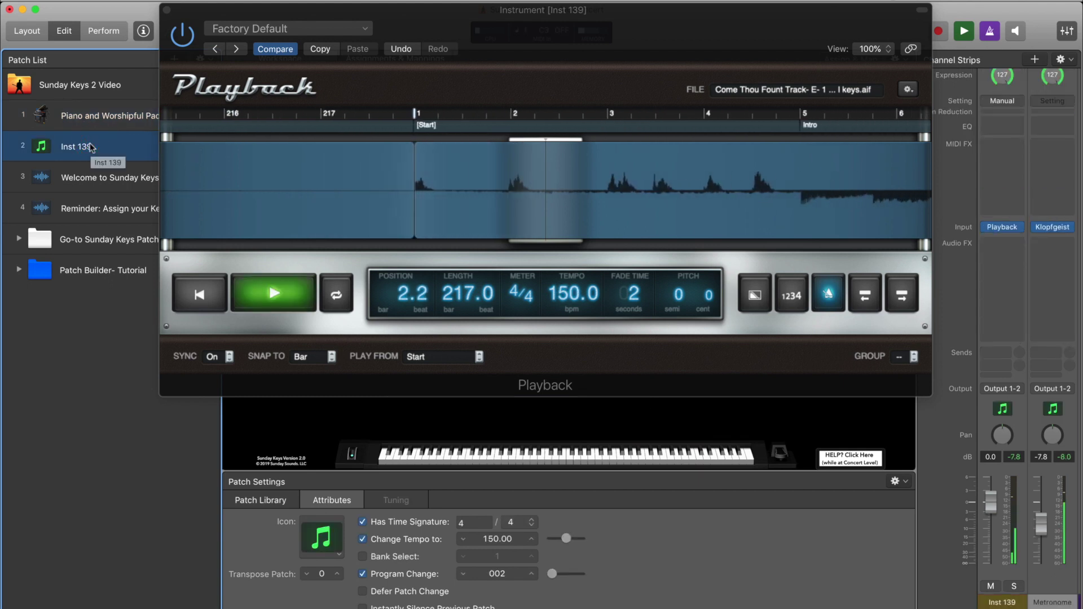
{"action": "key", "text": "space"}
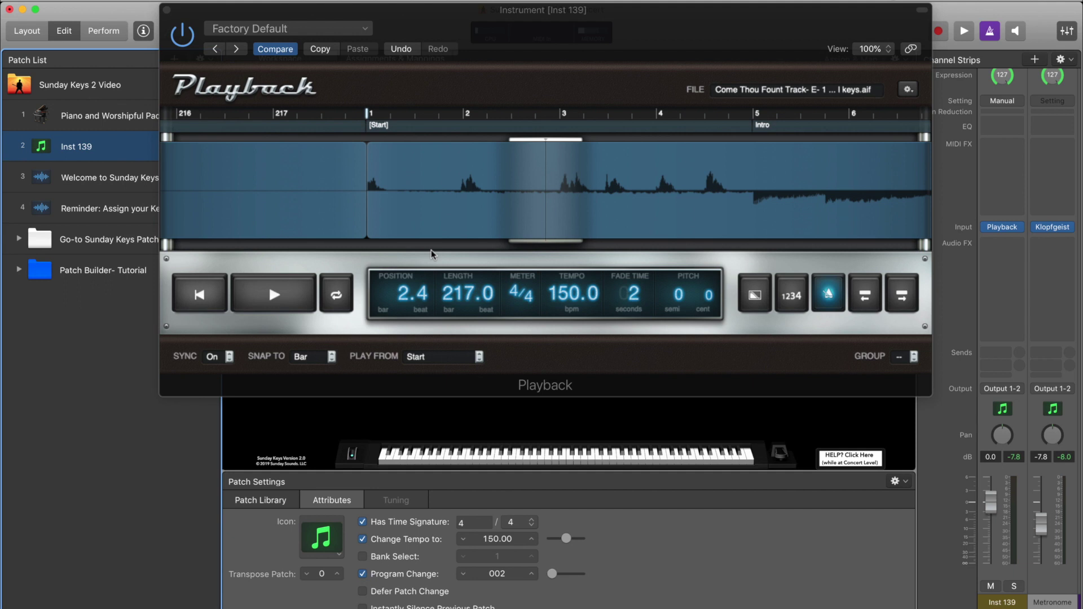
{"action": "left_click_drag", "start_coordinate": [726, 10], "coordinate": [735, 10]}
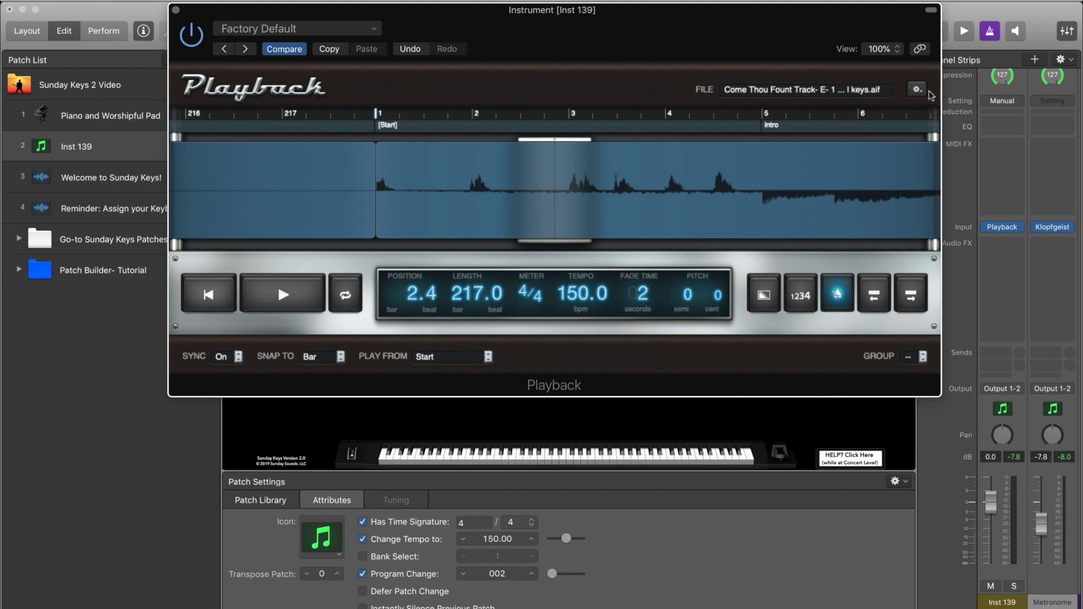
{"action": "left_click_drag", "start_coordinate": [564, 27], "coordinate": [419, 73]}
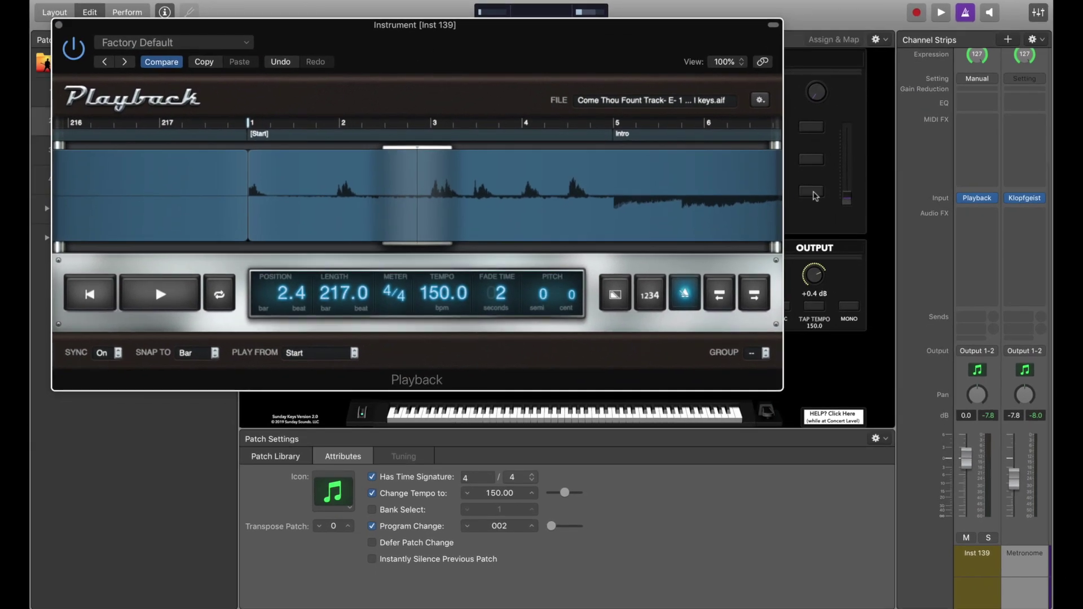
Map a workspace screen button to Playback's Play/Stop (Switchable) parameter.
{"action": "left_click", "coordinate": [822, 212]}
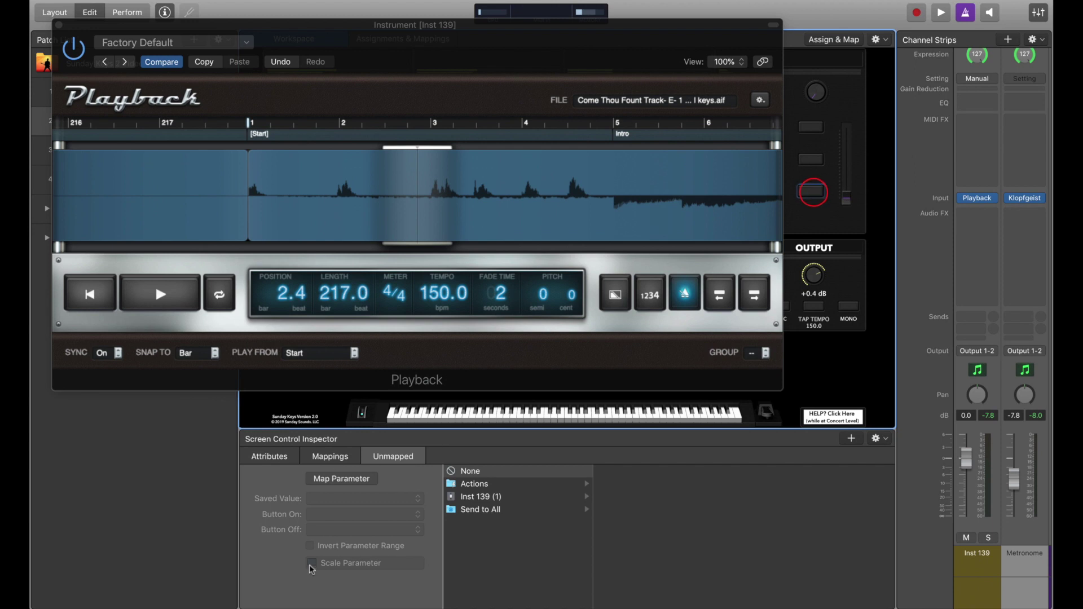
{"action": "left_click", "coordinate": [341, 479]}
{"action": "left_click", "coordinate": [176, 297]}
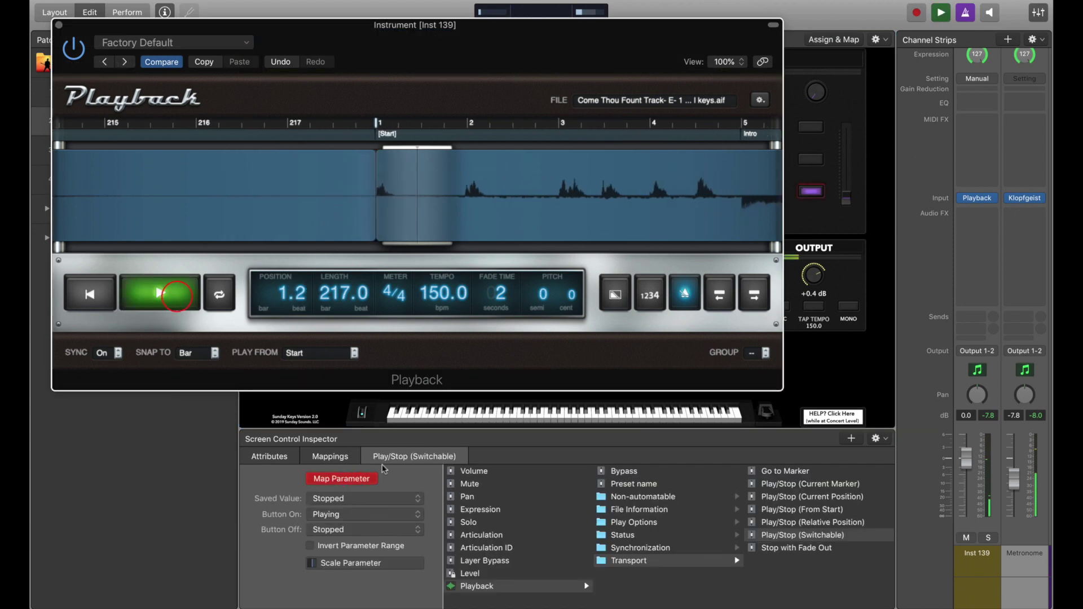
{"action": "left_click", "coordinate": [343, 478]}
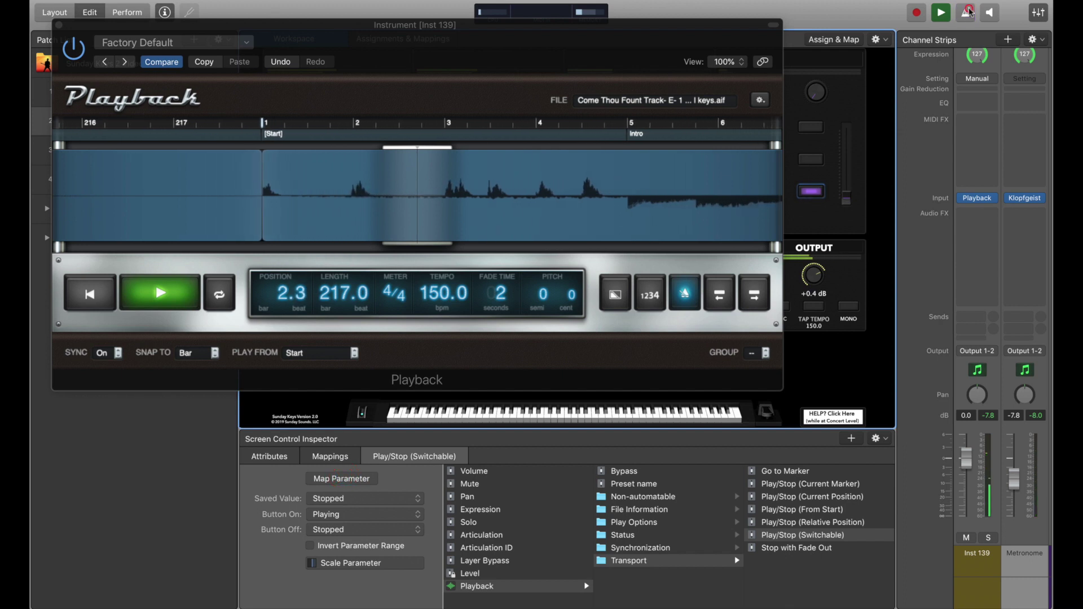
Stop the backing track and browse Playback's non-automatable transport commands.
{"action": "left_click", "coordinate": [941, 14]}
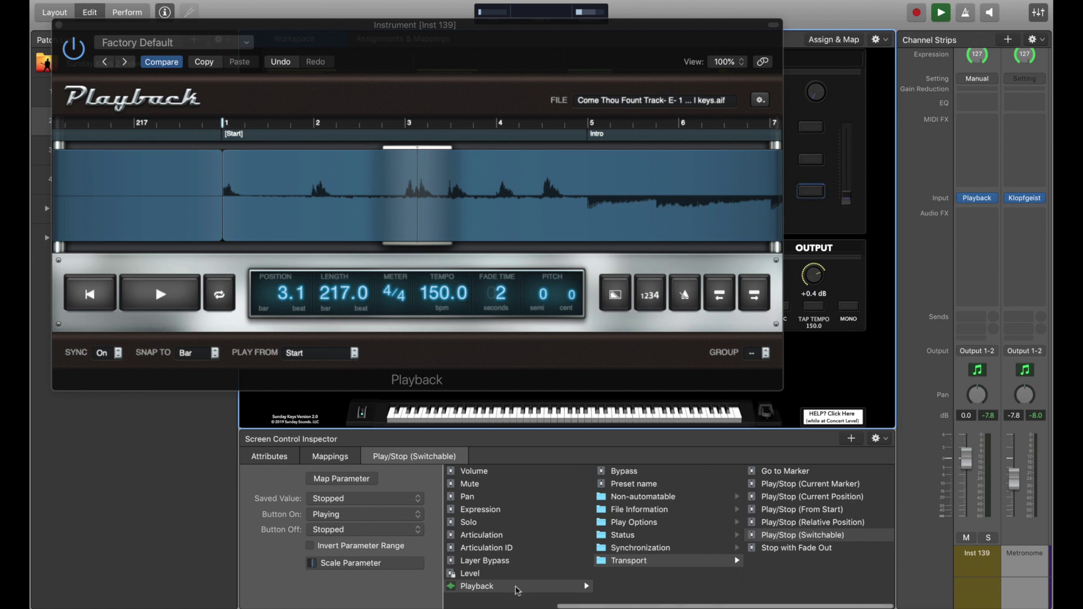
{"action": "left_click", "coordinate": [675, 498]}
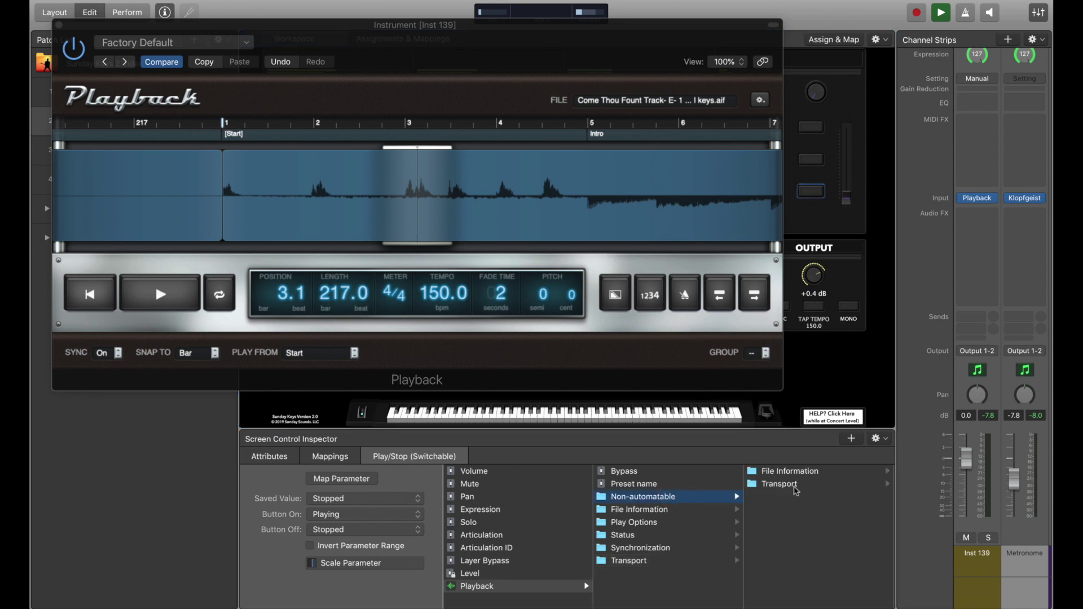
{"action": "left_click", "coordinate": [793, 486]}
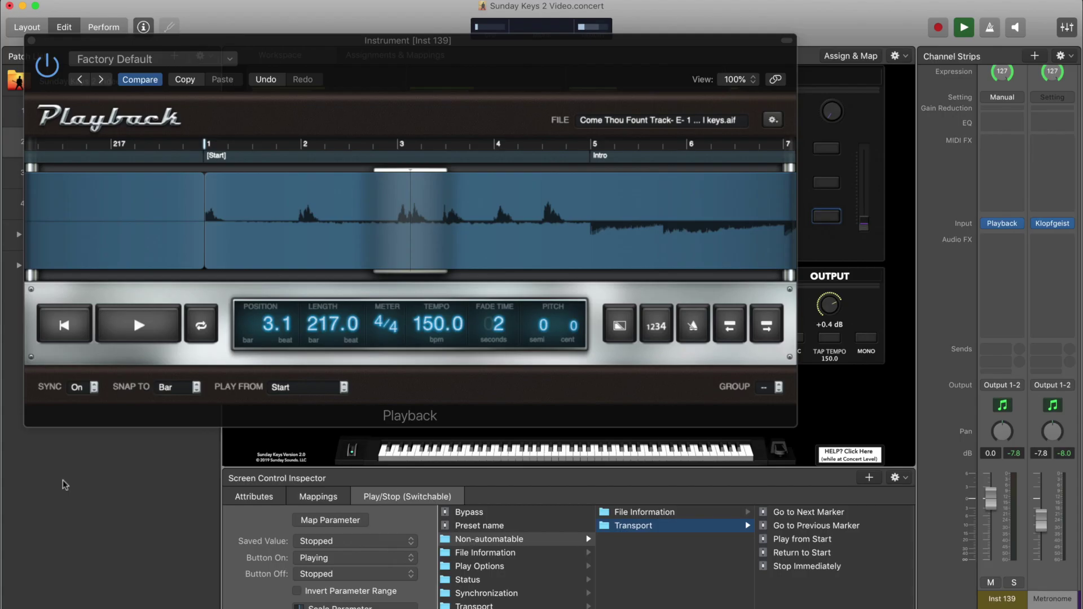
Close the Playback window, leave Inst 139's output unchanged, and pan the Metronome to -64.
{"action": "left_click", "coordinate": [31, 40]}
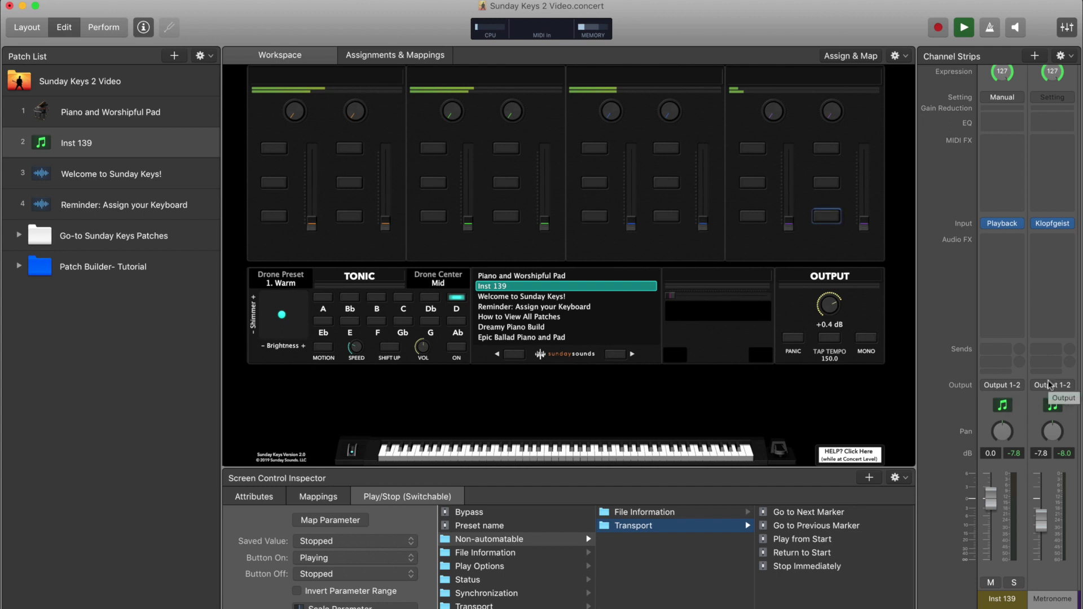
{"action": "left_click", "coordinate": [1001, 385]}
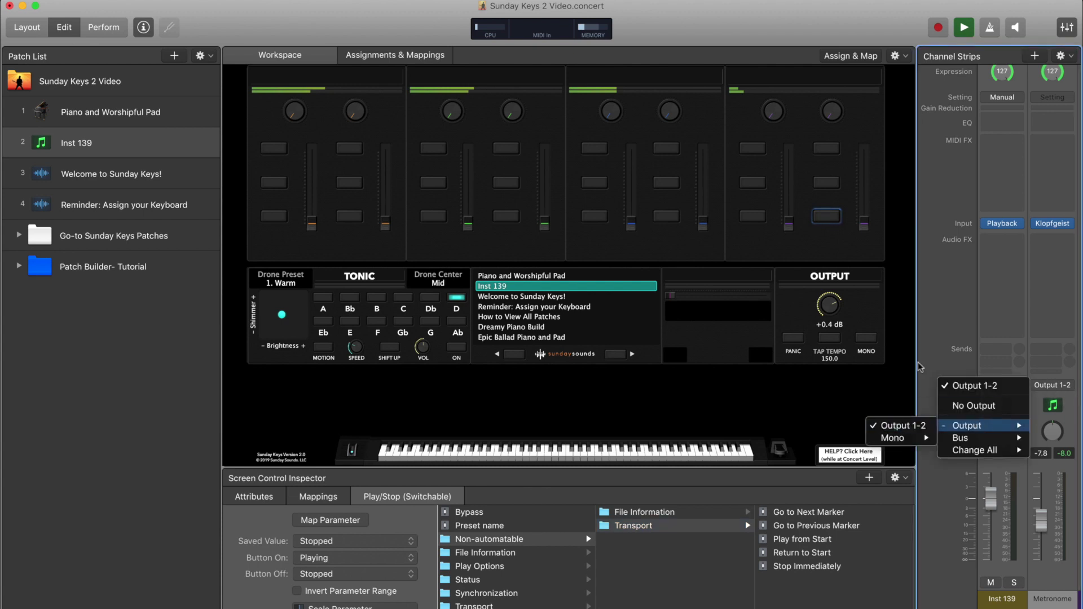
{"action": "left_click", "coordinate": [923, 319]}
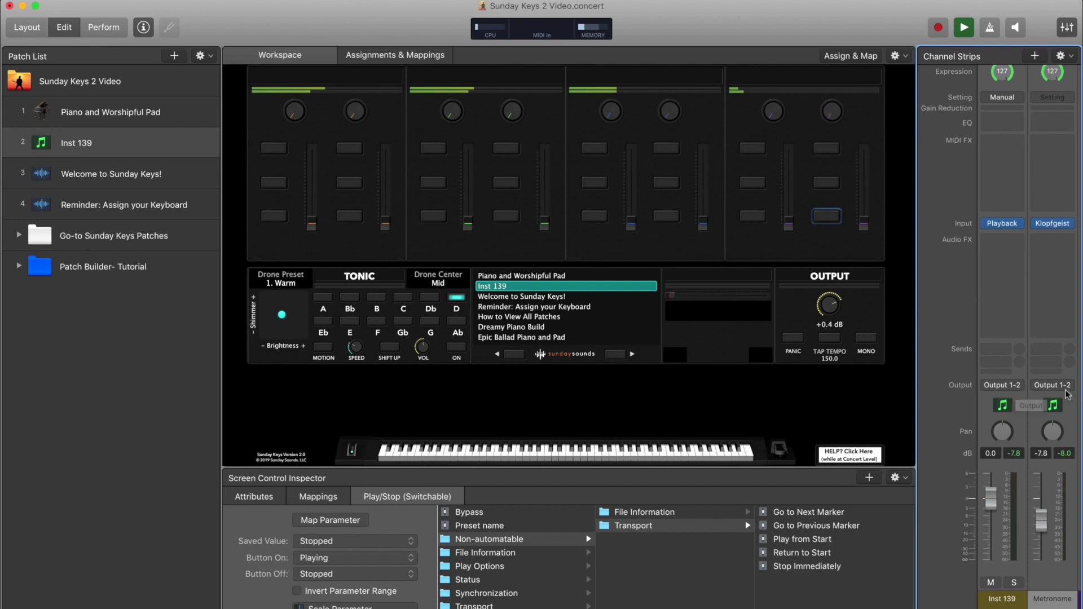
{"action": "left_click_drag", "start_coordinate": [1045, 421], "coordinate": [1045, 446]}
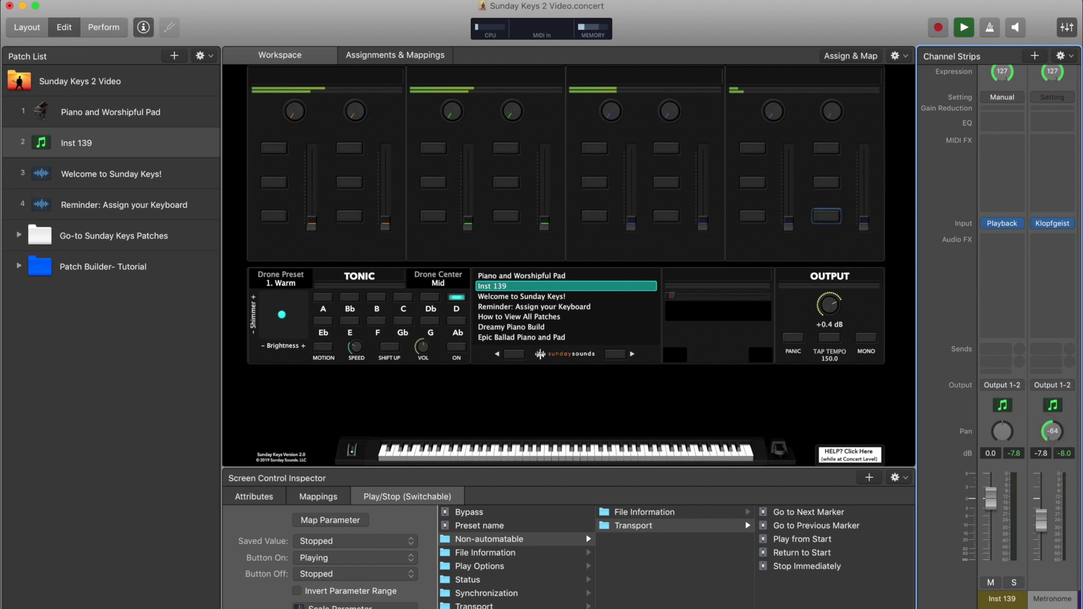